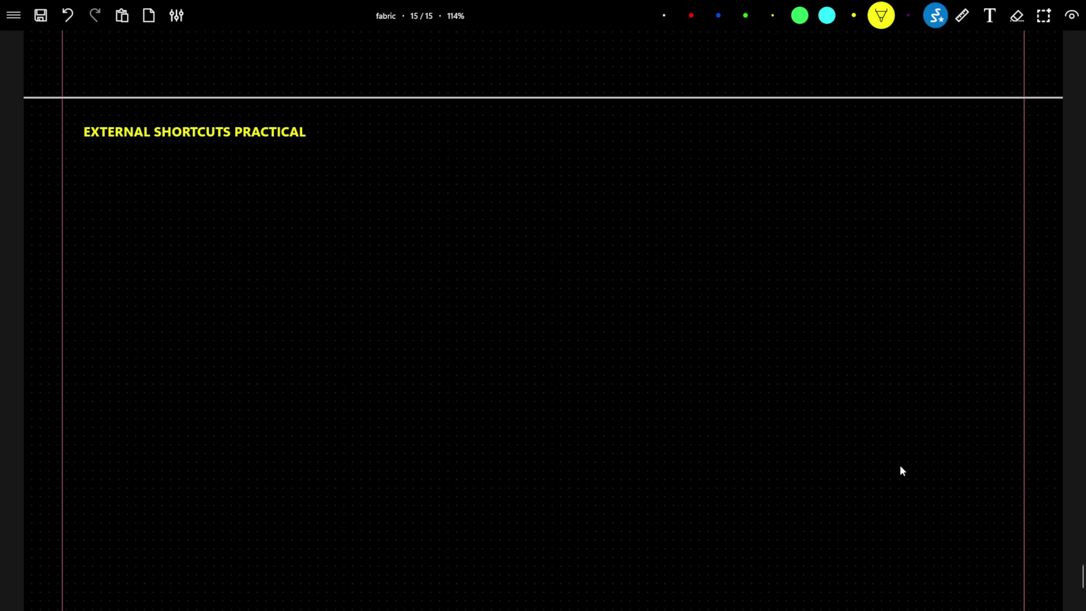
key(ctrl+z)
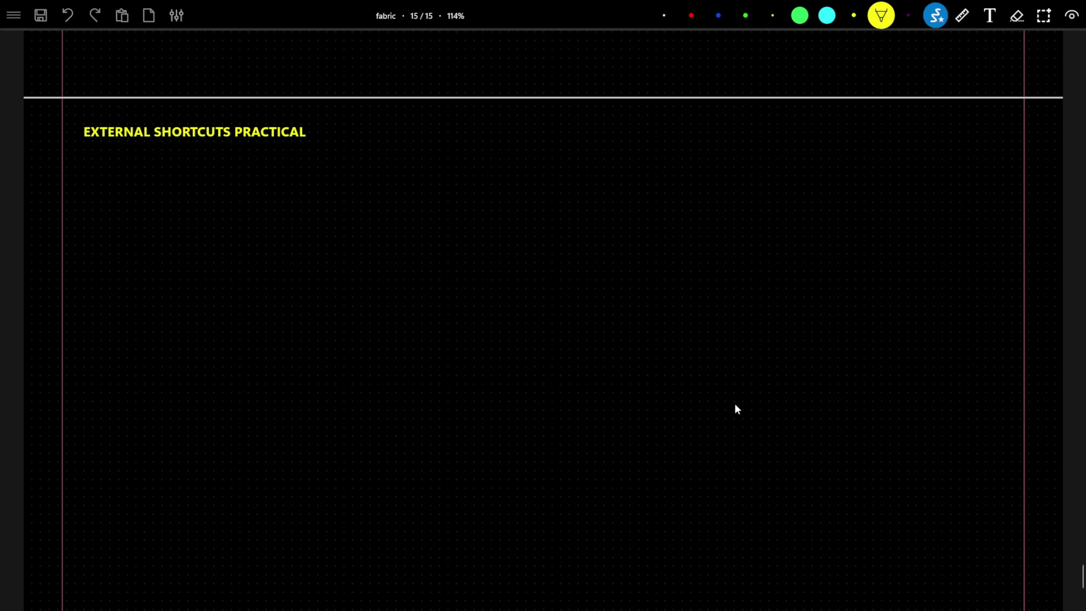
key(ctrl+y)
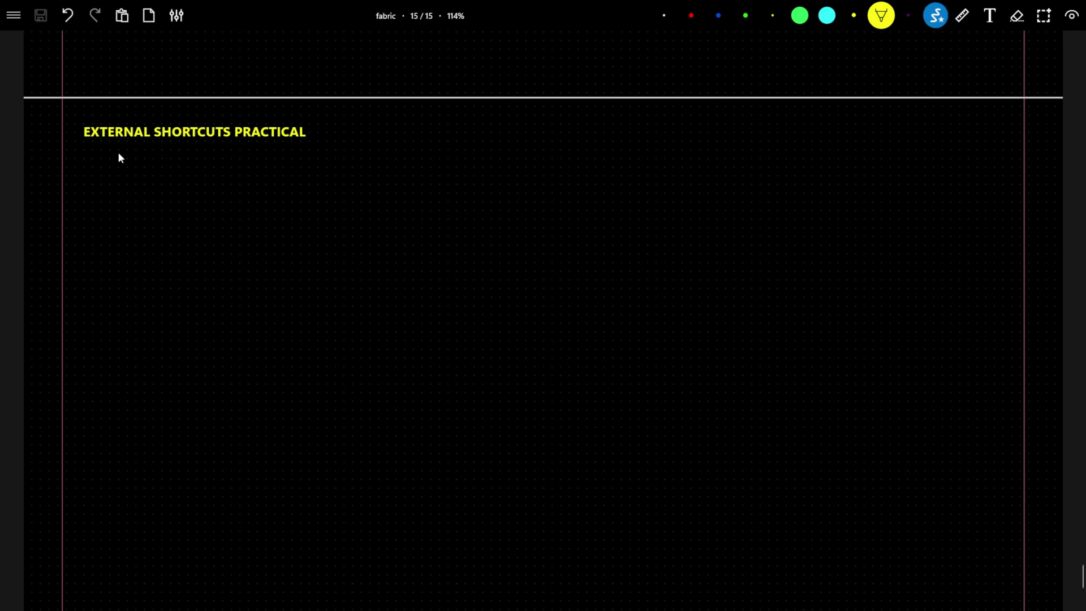
Step: Draw a downward arrow below the page heading, and handwrite boxed "Marketing" and "PDF" labels side by side
drag(122, 192, 122, 194)
mouse_move(523, 163)
mouse_down()
mouse_move(551, 176)
mouse_move(556, 156)
mouse_move(579, 164)
mouse_up()
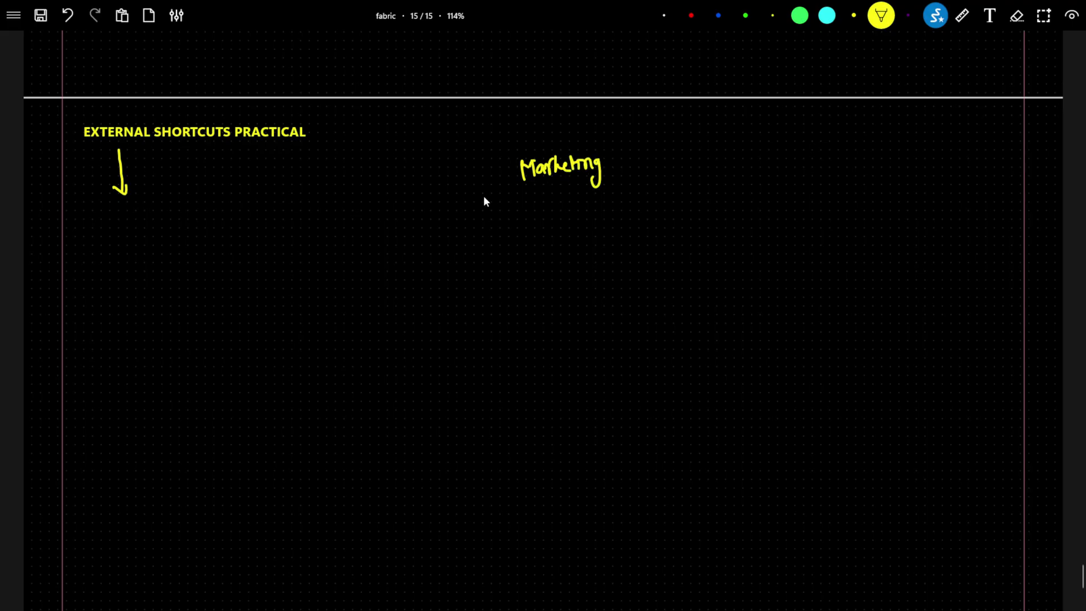
mouse_move(496, 167)
mouse_down()
mouse_move(618, 143)
mouse_move(621, 191)
mouse_move(496, 213)
mouse_up()
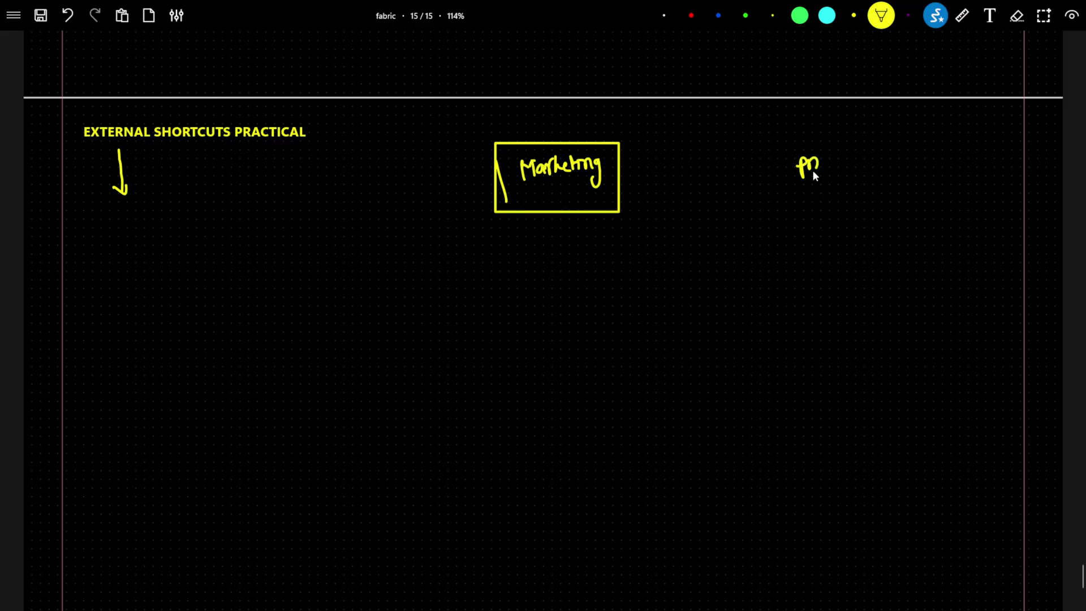
mouse_move(812, 169)
mouse_down()
mouse_move(835, 169)
mouse_move(790, 190)
mouse_up()
mouse_move(784, 149)
mouse_down()
mouse_move(863, 149)
mouse_move(790, 190)
mouse_up()
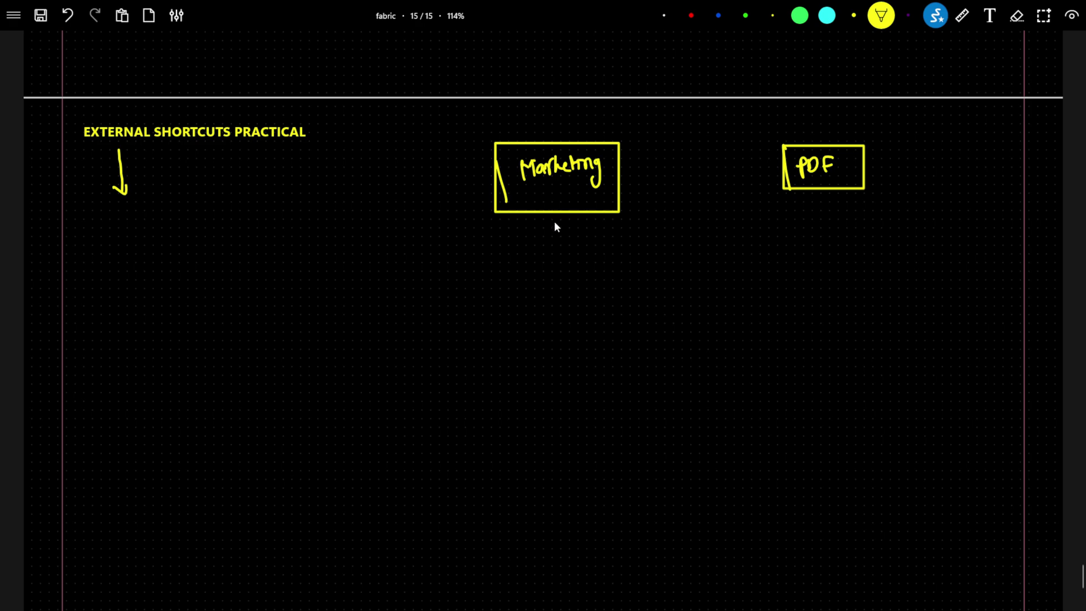
Step: Extend the Marketing box downward with arrows to "lake" and a boxed "File File" label
mouse_move(553, 213)
mouse_down()
mouse_move(559, 241)
mouse_move(541, 271)
mouse_move(552, 273)
mouse_up()
drag(556, 256, 561, 271)
drag(561, 318, 561, 330)
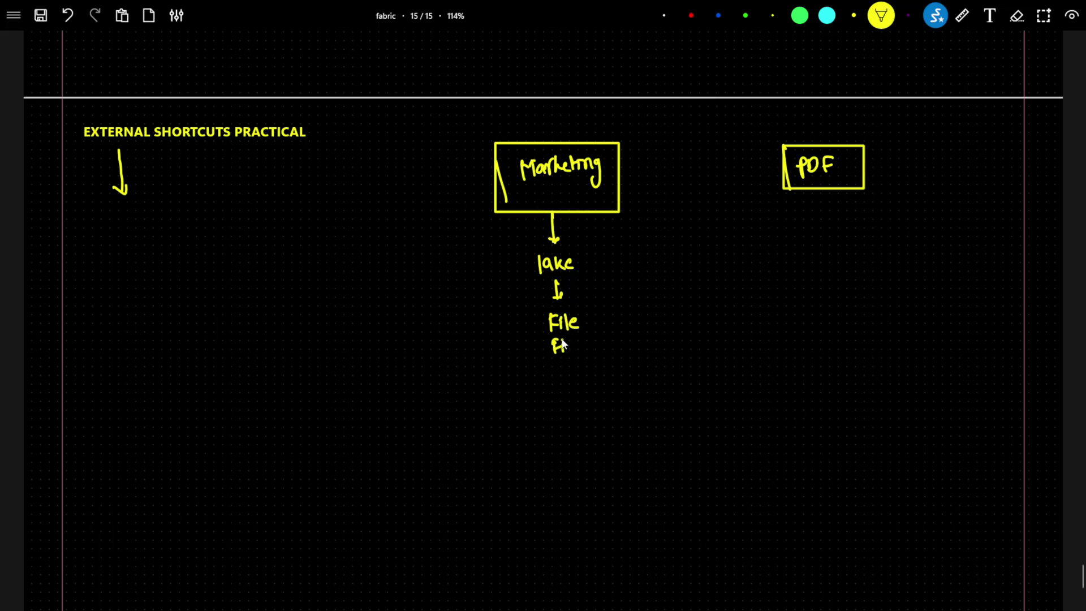
drag(537, 327, 610, 307)
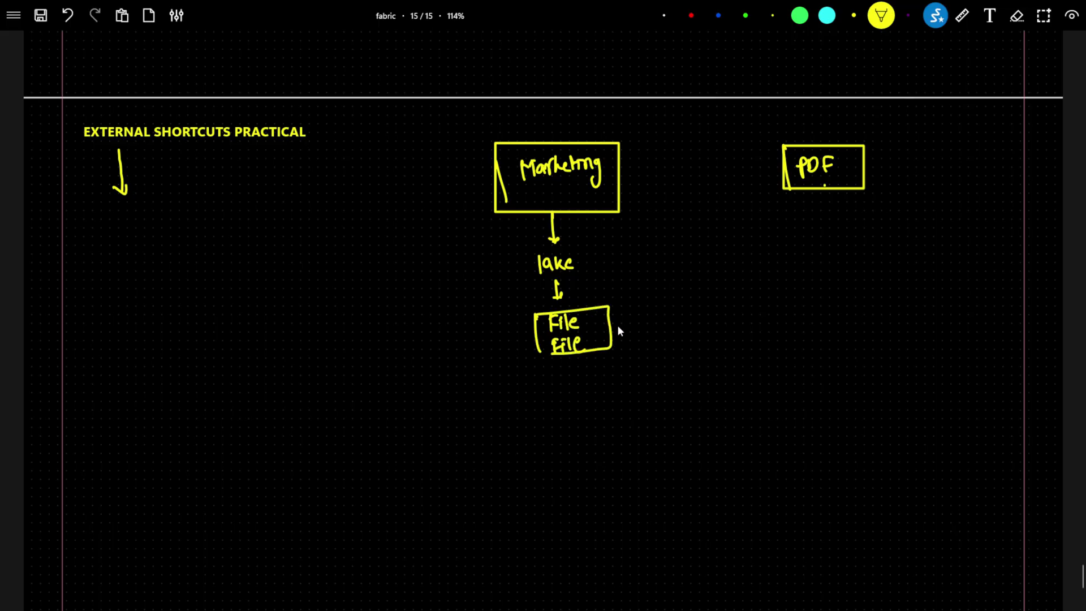
Step: Write "lake-2" below the PDF box and draw a curved arrow labelled "Shortcut" from the File box towards it
drag(694, 317, 695, 316)
drag(834, 239, 868, 237)
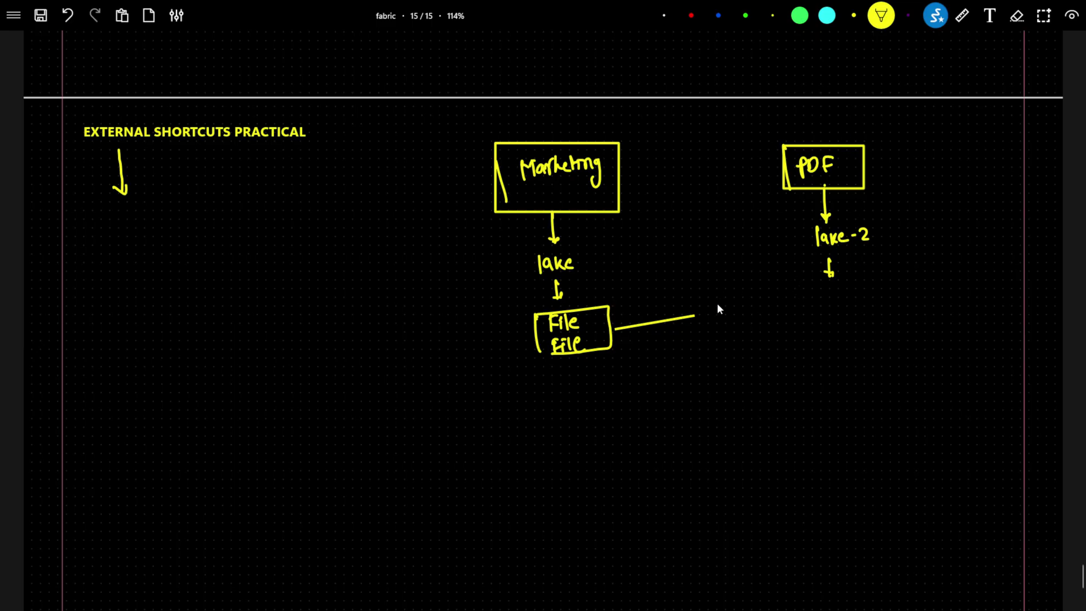
drag(614, 343, 795, 308)
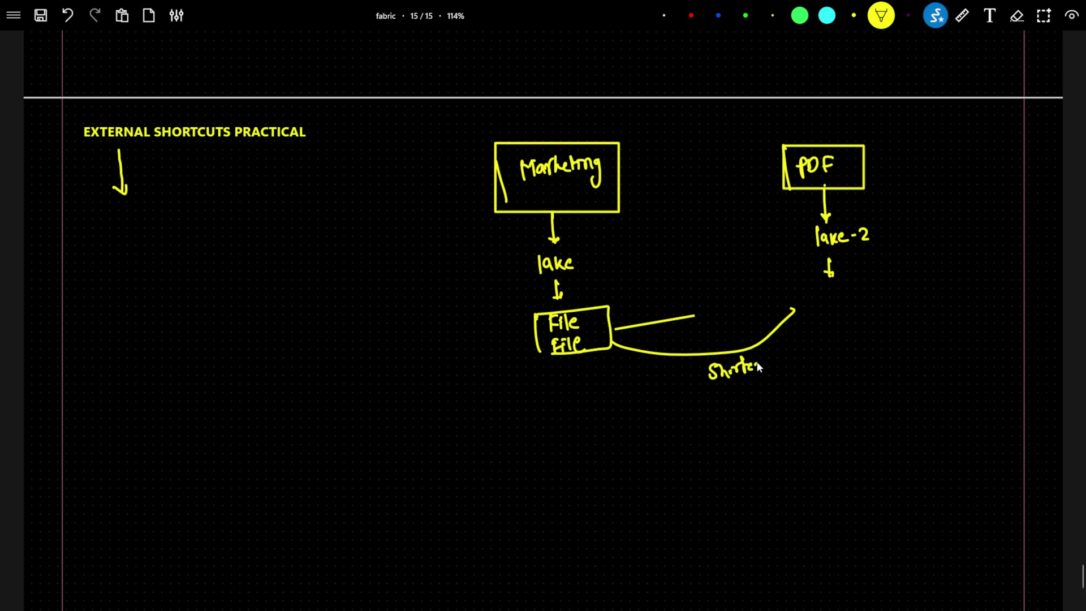
drag(759, 366, 773, 355)
Step: Add emphasis strokes beside PDF, under "Shortcut" and below the File box, and draw an empty box under lake-2
drag(902, 153, 902, 151)
drag(700, 392, 758, 379)
mouse_move(585, 378)
mouse_down()
mouse_move(583, 355)
mouse_move(583, 374)
mouse_up()
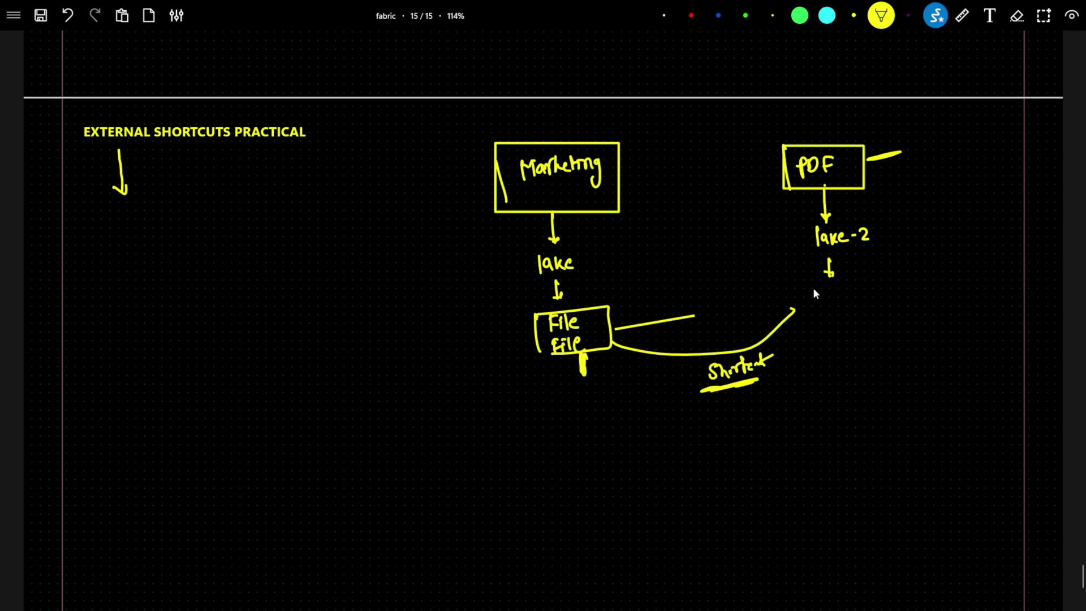
mouse_move(804, 327)
mouse_down()
mouse_move(822, 302)
mouse_move(877, 300)
mouse_move(818, 326)
mouse_up()
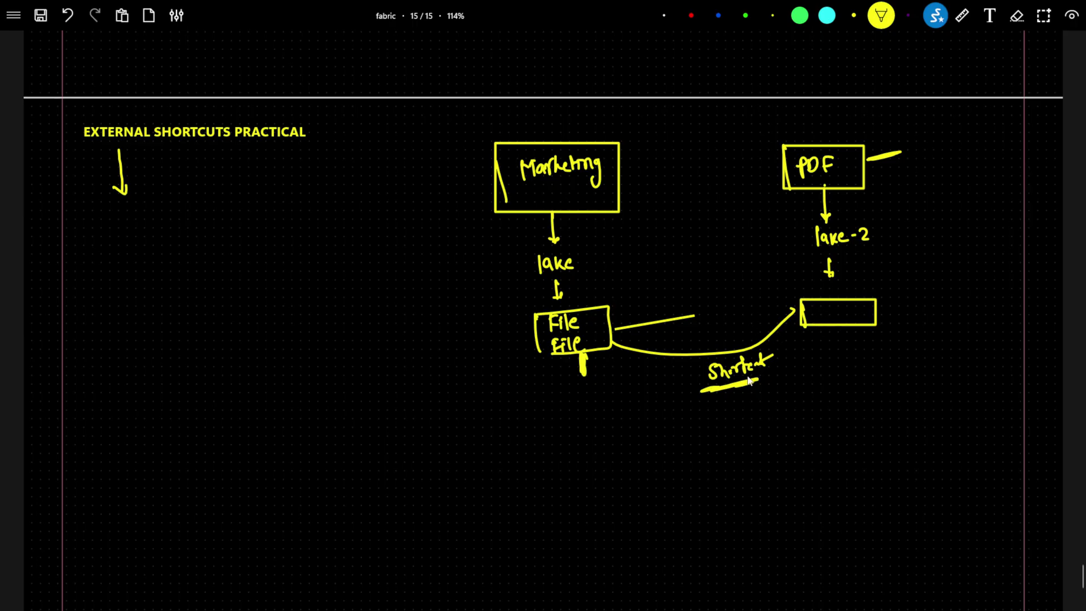
Step: Point the Shortcut label to the word "internal" and draw a wide box labelled "One lake" beneath it
mouse_move(759, 376)
mouse_down()
mouse_move(800, 385)
mouse_move(795, 399)
mouse_move(843, 399)
mouse_up()
click(829, 377)
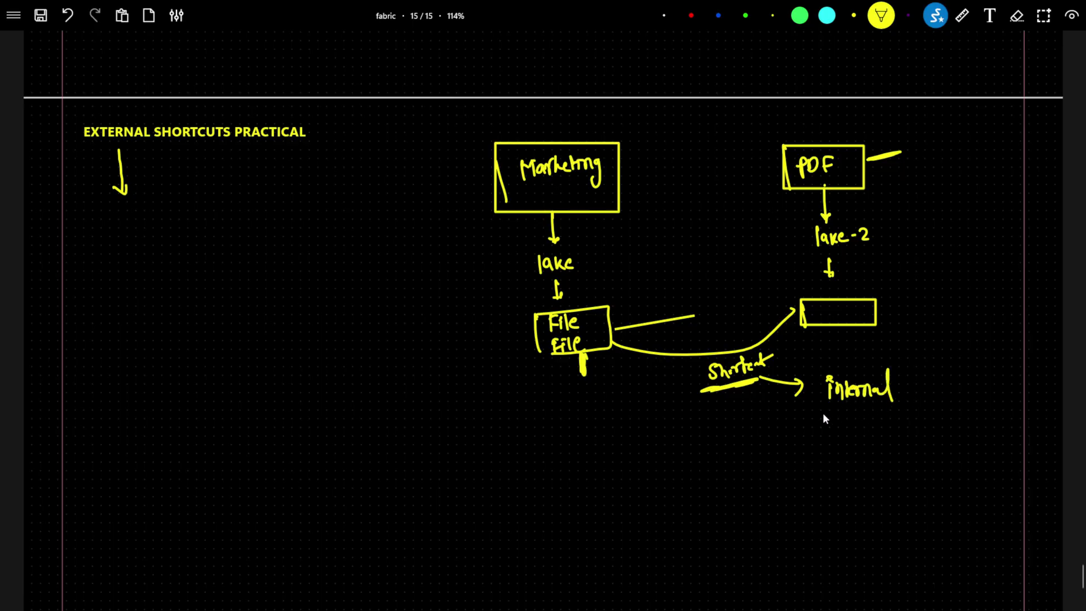
drag(578, 371, 585, 407)
drag(833, 325, 833, 345)
mouse_move(638, 419)
mouse_down()
mouse_move(803, 431)
mouse_move(798, 447)
mouse_move(639, 452)
mouse_up()
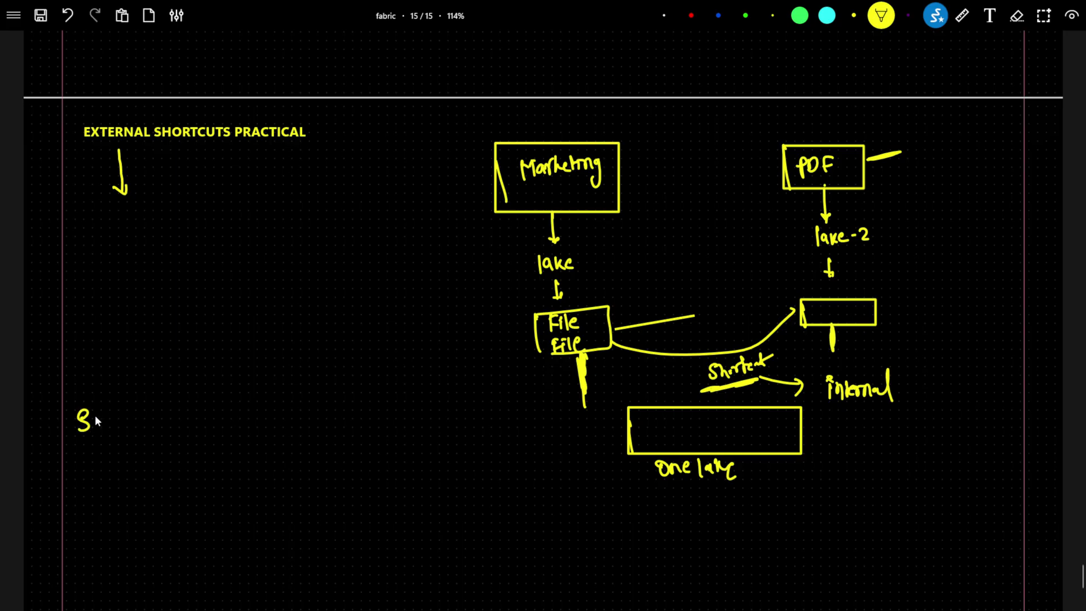
Step: Handwrite "S3 | ADLS" at the left of the diagram and underline it
drag(95, 407, 98, 429)
drag(113, 391, 120, 441)
mouse_move(143, 398)
mouse_down()
mouse_move(148, 422)
mouse_move(171, 416)
mouse_up()
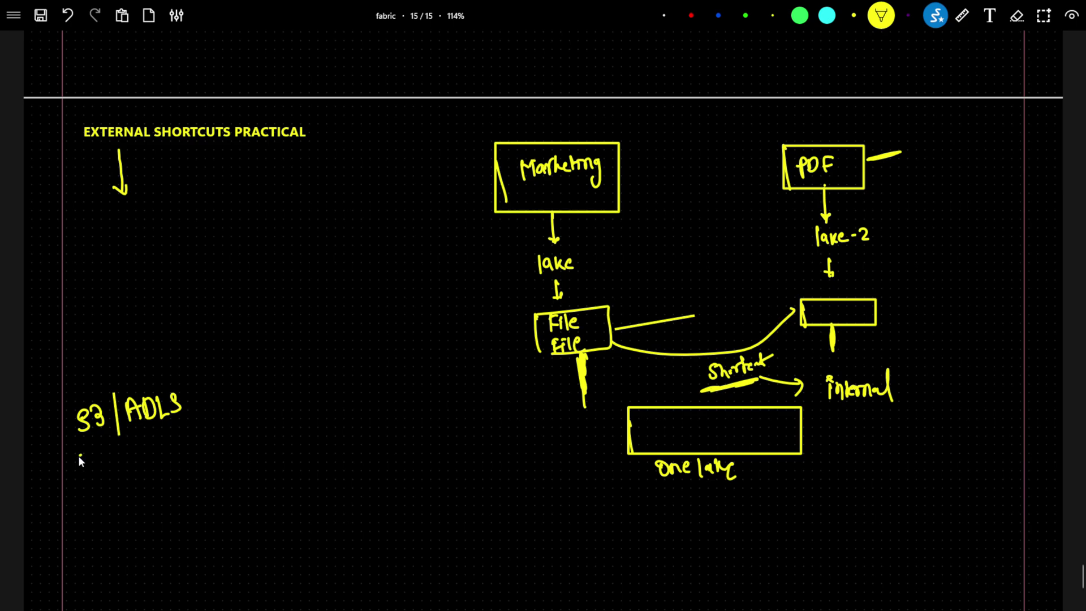
drag(81, 455, 177, 434)
Step: Draw a curved arrow from S3 | ADLS towards the OneLake diagram and label it "External Shortcut"
mouse_move(190, 467)
mouse_down()
mouse_move(217, 493)
mouse_move(301, 521)
mouse_move(384, 523)
mouse_move(418, 512)
mouse_up()
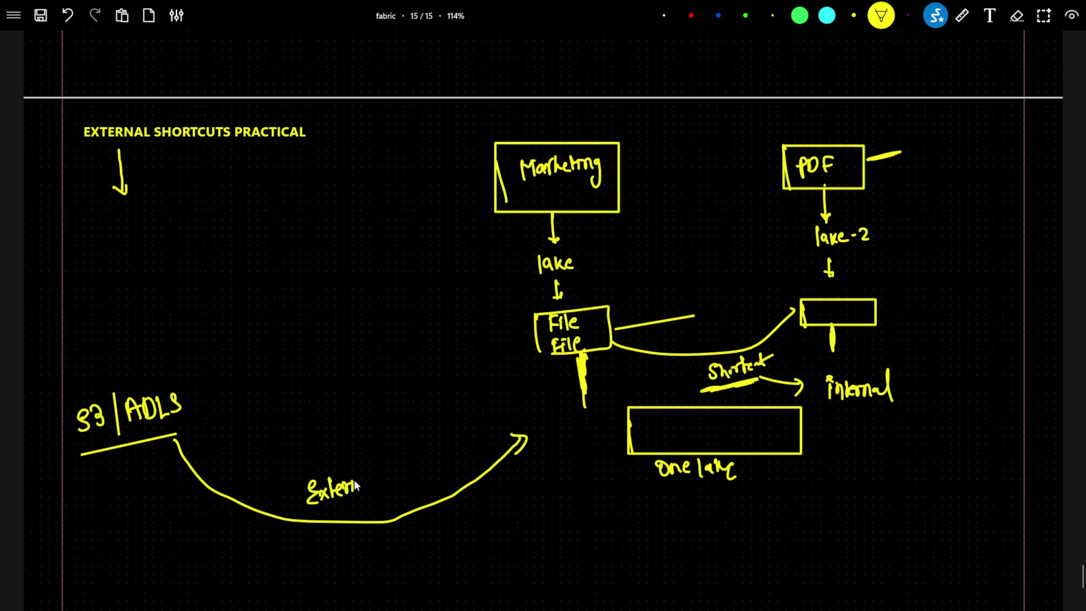
drag(355, 482, 385, 486)
drag(463, 456, 480, 441)
drag(472, 448, 484, 445)
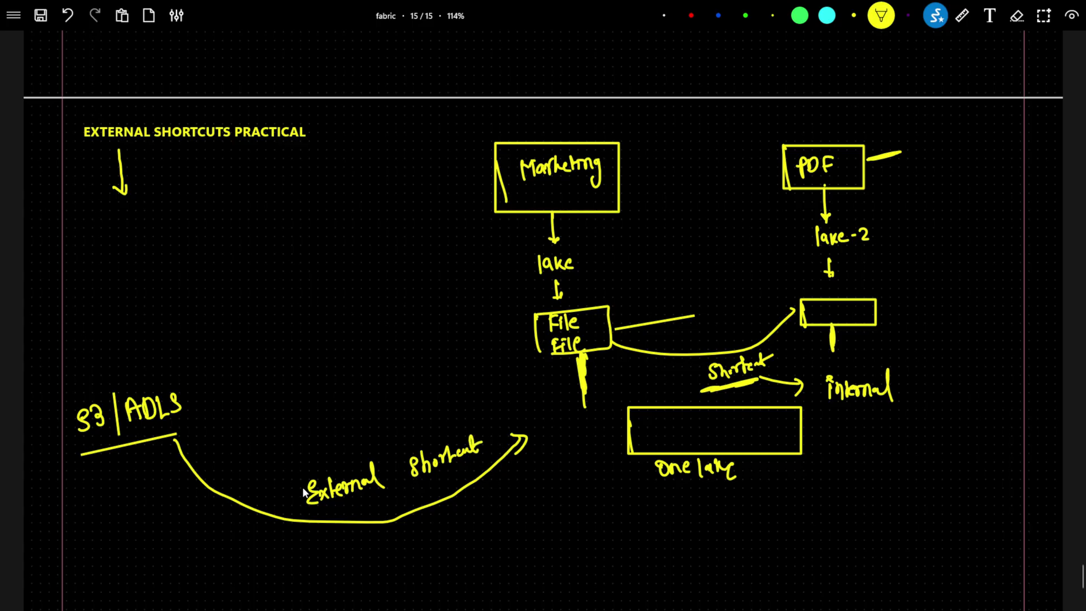
Step: Thicken the S3 | ADLS underline, draw a small box near the external arrow's tip, and mark a line above "External"
drag(90, 451, 172, 436)
mouse_move(554, 491)
mouse_down()
mouse_move(556, 508)
mouse_move(550, 462)
mouse_up()
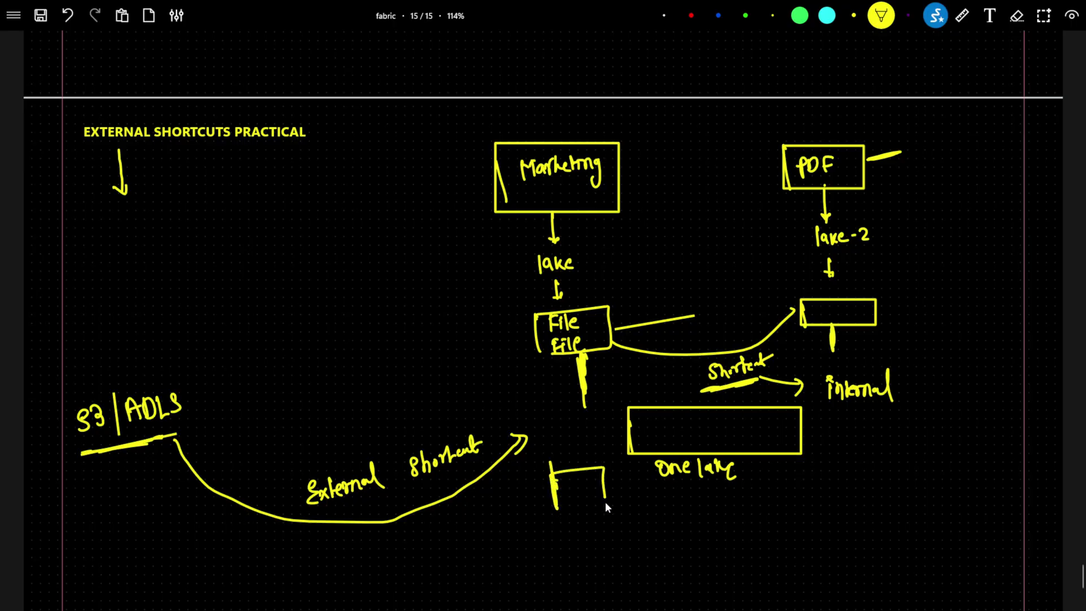
drag(605, 502, 560, 509)
drag(301, 464, 303, 469)
Step: Below the diagram, write "ADLS" with an arrow to "File", followed by a dash and an underlined "Fabric"
scroll(134, 447, down, 3)
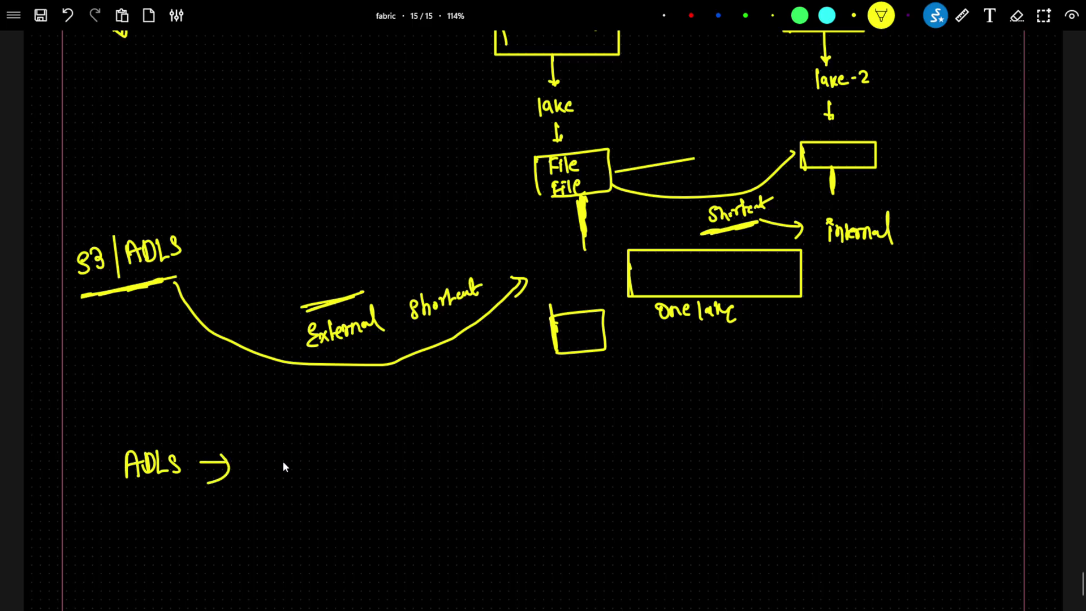
mouse_move(281, 478)
mouse_down()
mouse_move(291, 457)
mouse_move(296, 477)
mouse_up()
drag(302, 455, 304, 477)
drag(373, 451, 393, 443)
drag(477, 401, 475, 421)
drag(471, 411, 531, 409)
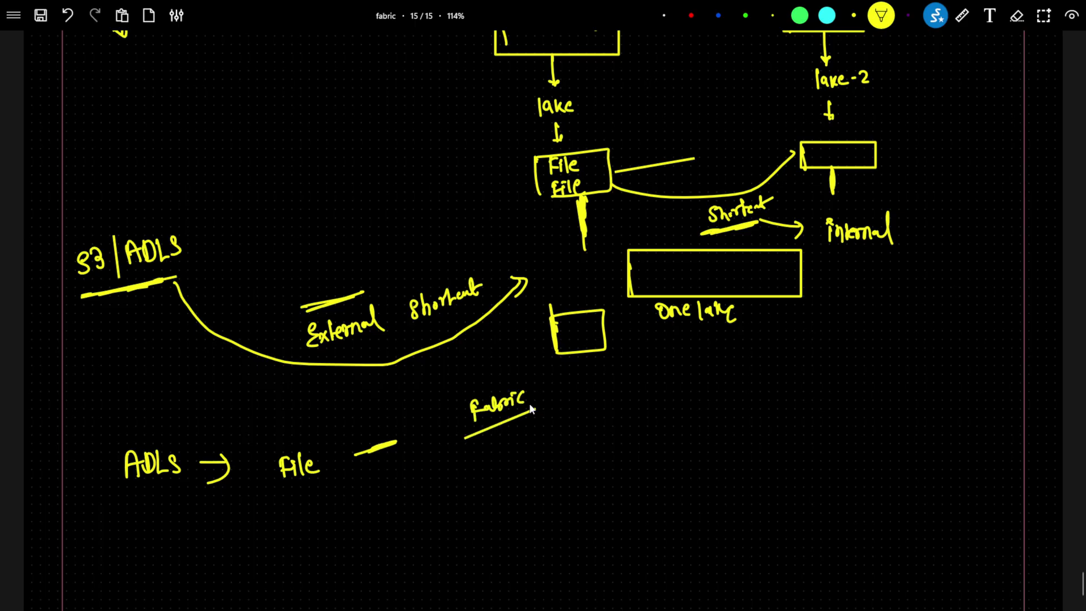
Step: Switch to Microsoft Fabric in the browser and show the Files section of the bronze lakehouse in the FABRIC_DEV workspace
key(alt+Tab)
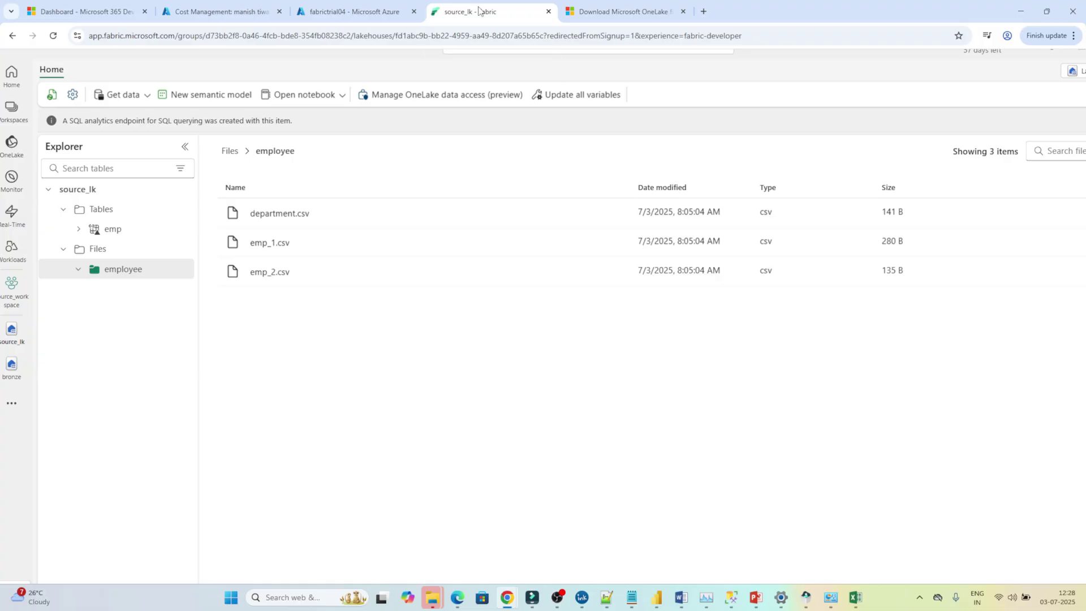
click(9, 110)
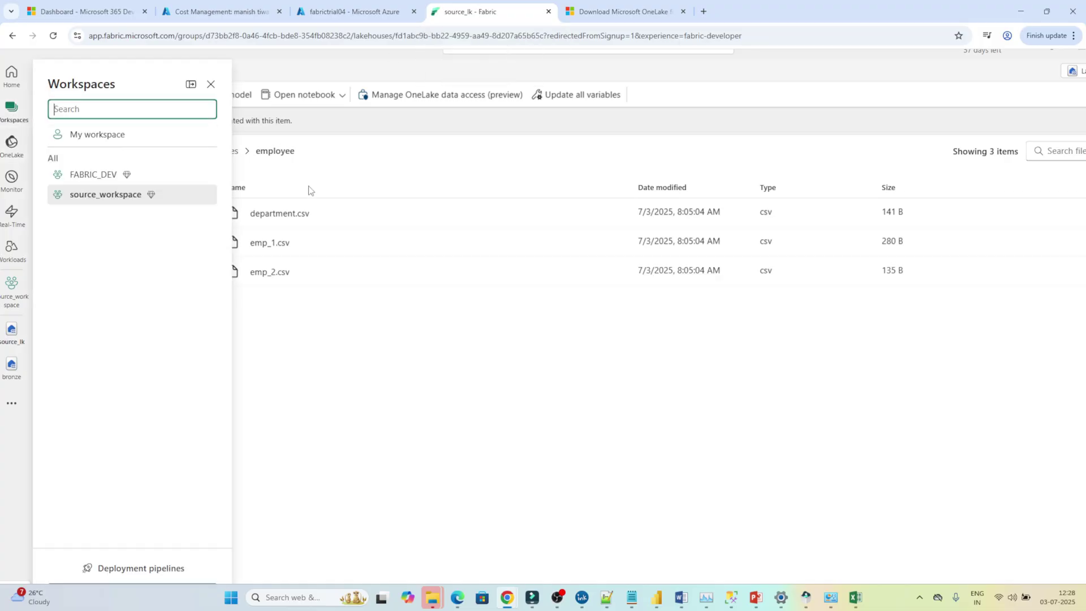
click(82, 175)
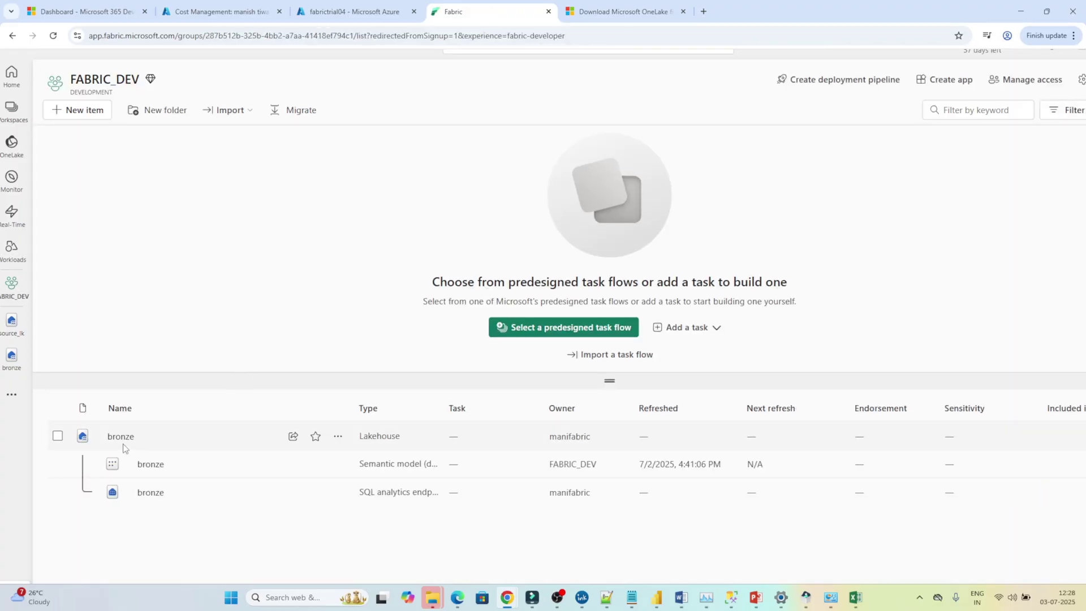
click(121, 437)
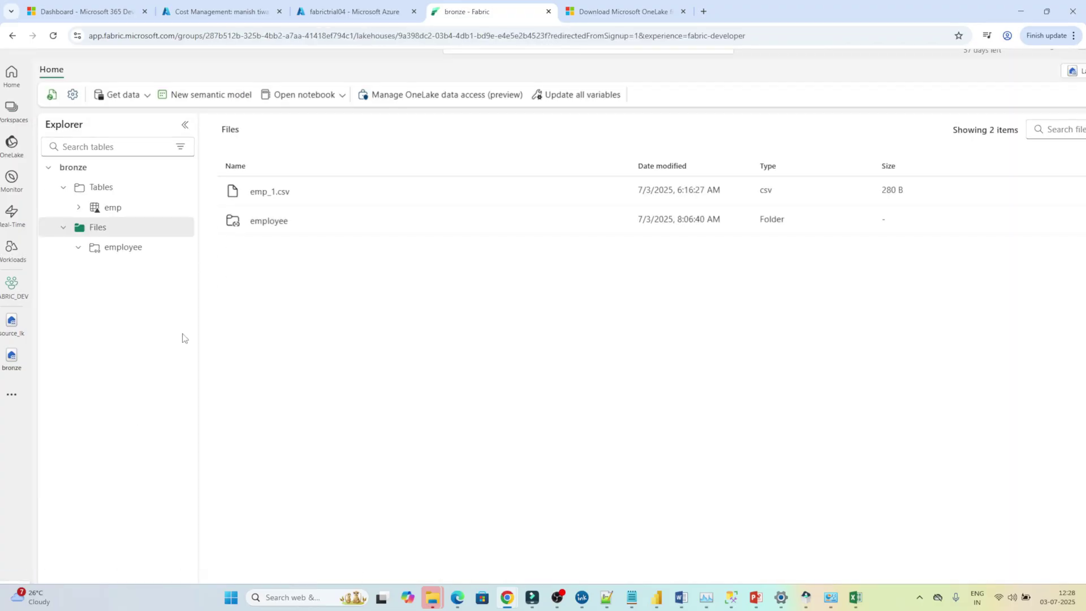
mouse_move(109, 236)
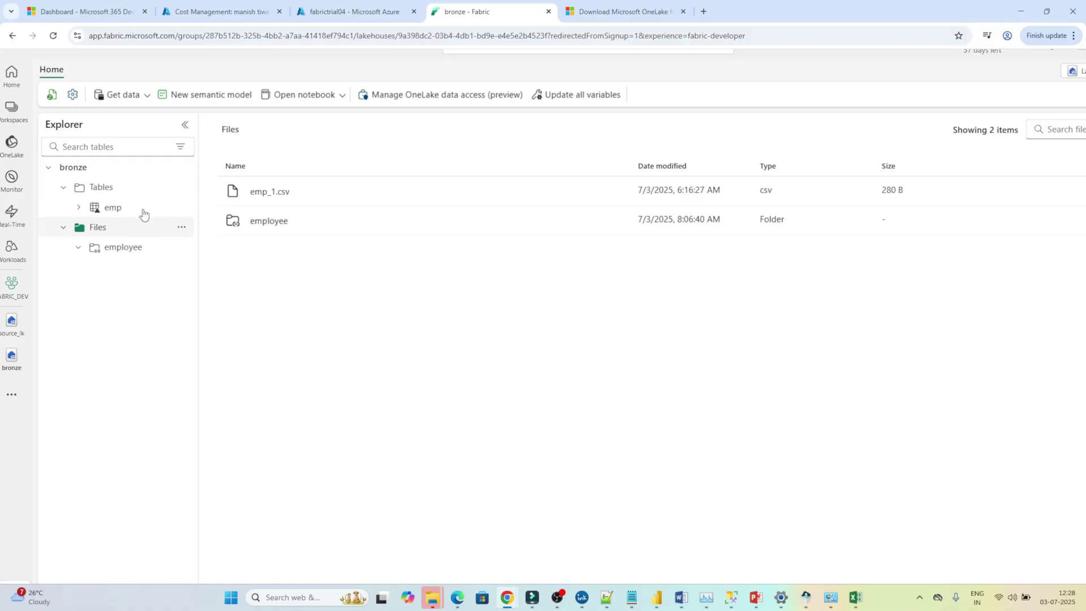
click(143, 227)
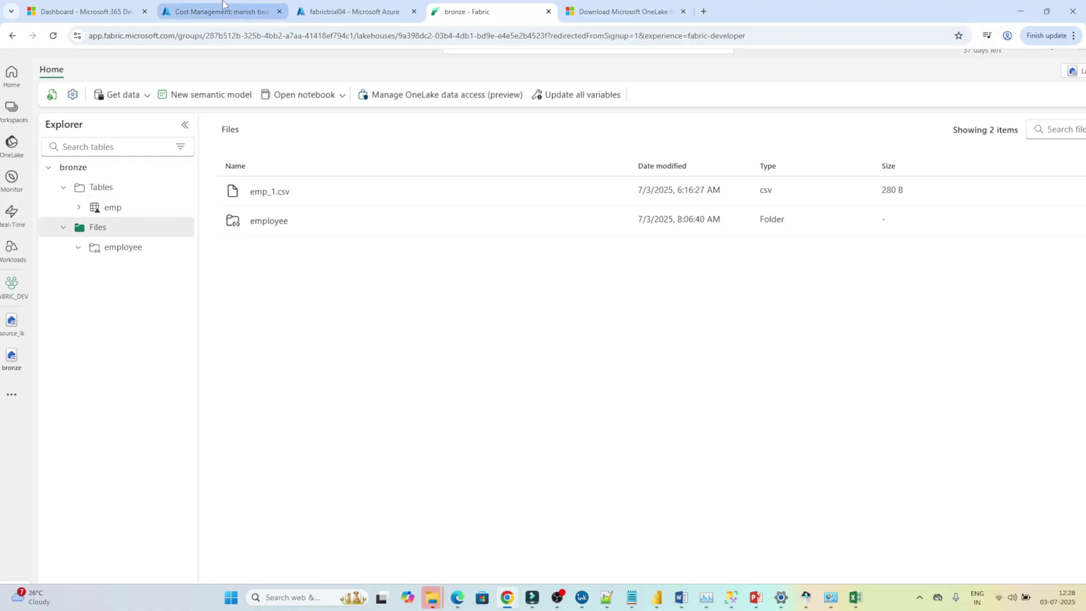
Step: Go to the Azure portal home page and search for ADLS
click(242, 7)
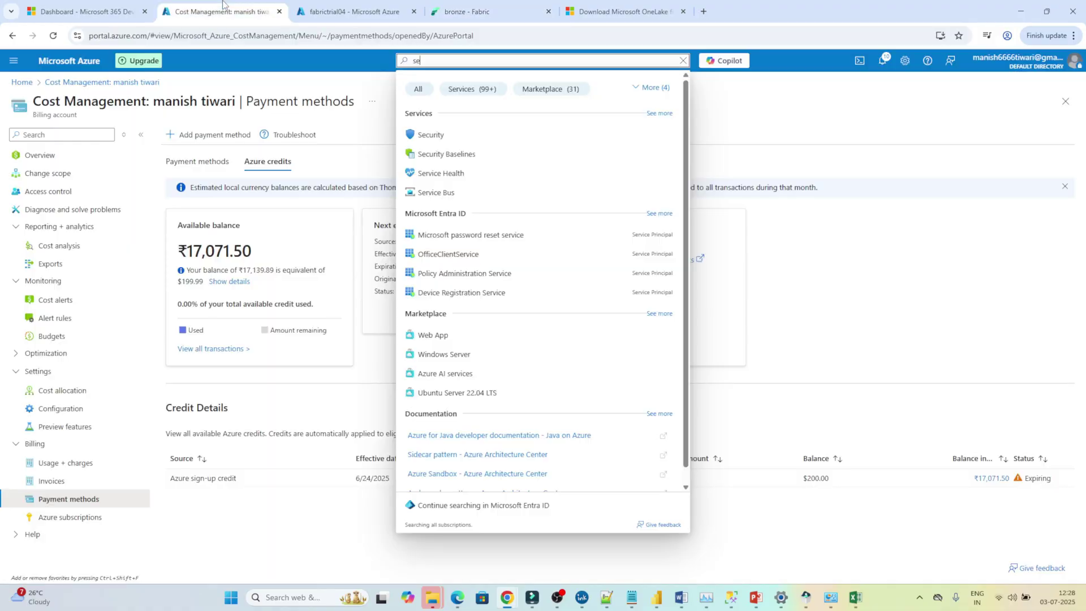
click(74, 61)
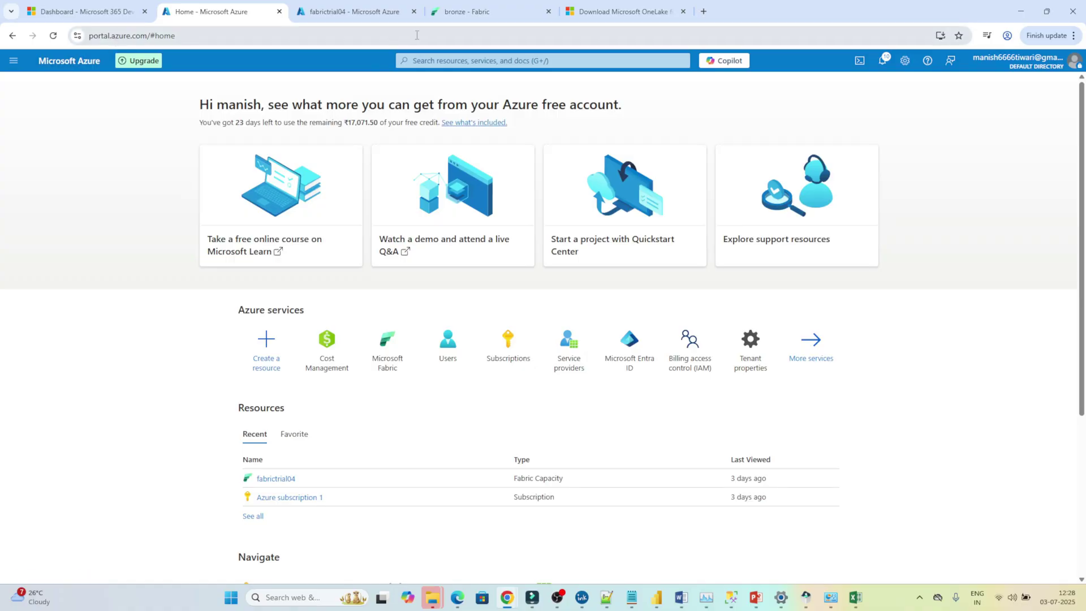
click(452, 63)
text(ADLS)
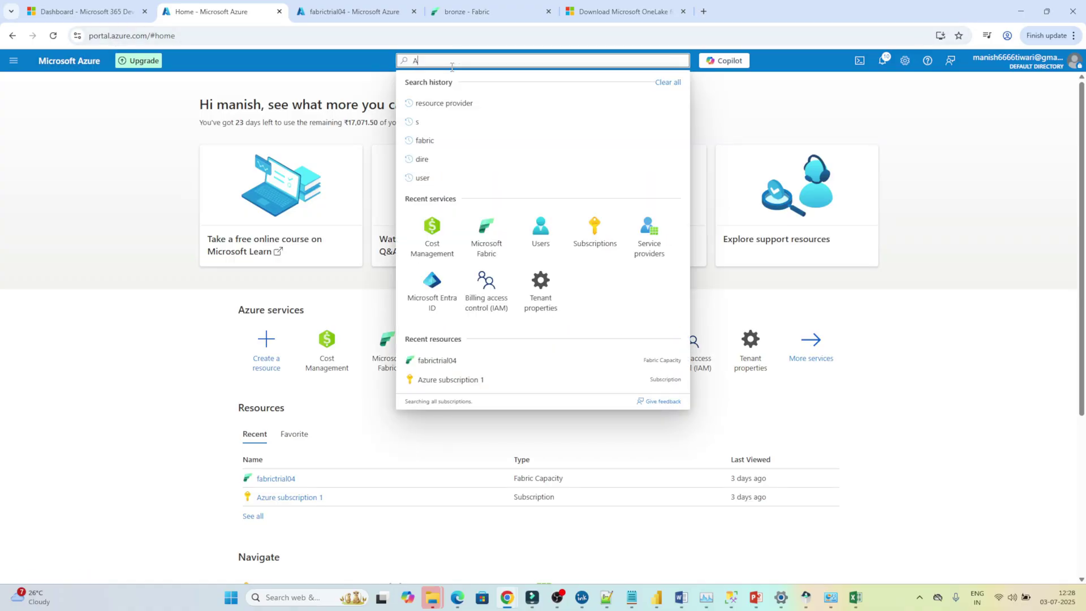
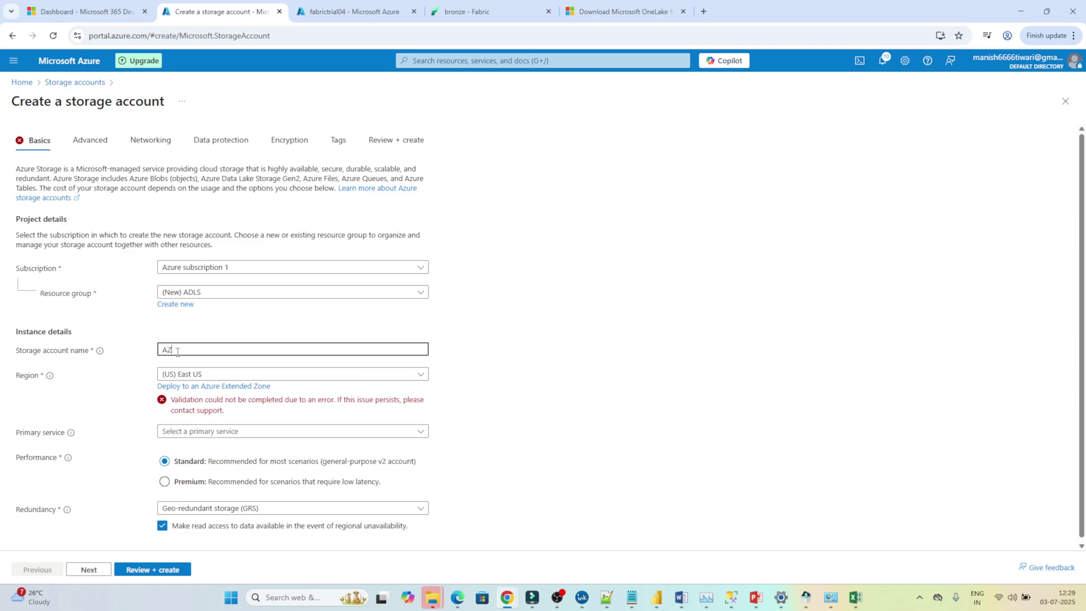
Step: Set the new storage account's name to azdatalake074
key(BackSpace)
key(BackSpace)
text(azdata)
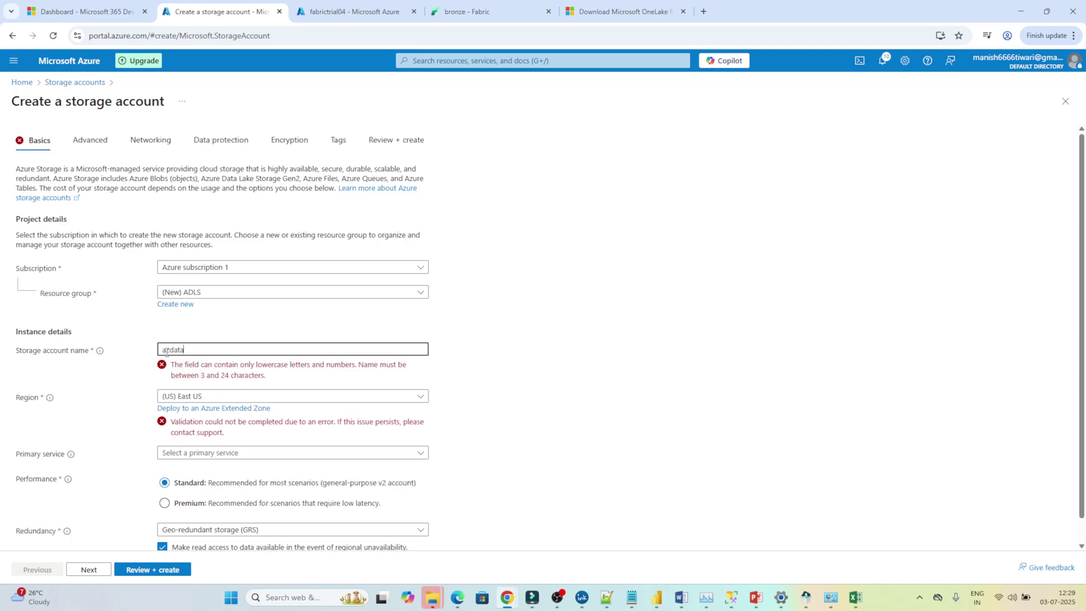
text(lake074)
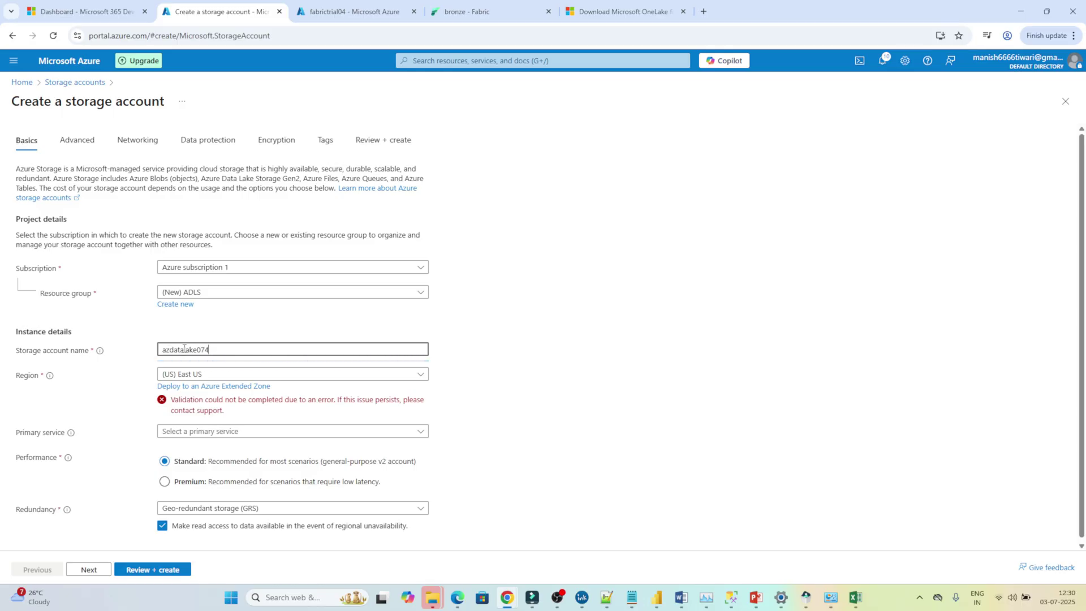
double_click(184, 349)
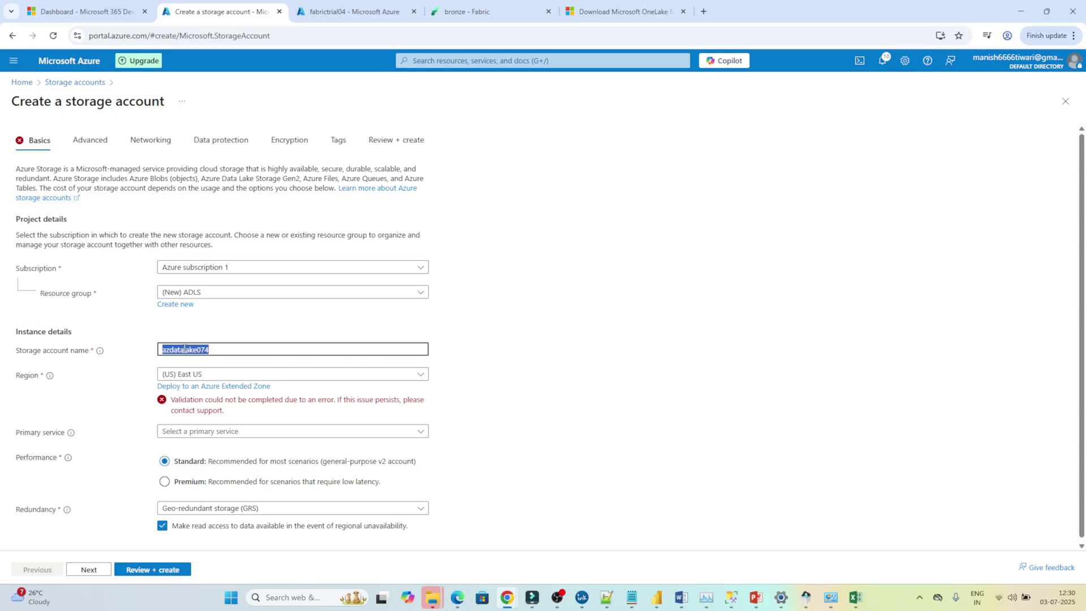
Step: Set the storage account's region to (US) East US 2 and its redundancy to Locally-redundant storage (LRS)
click(228, 374)
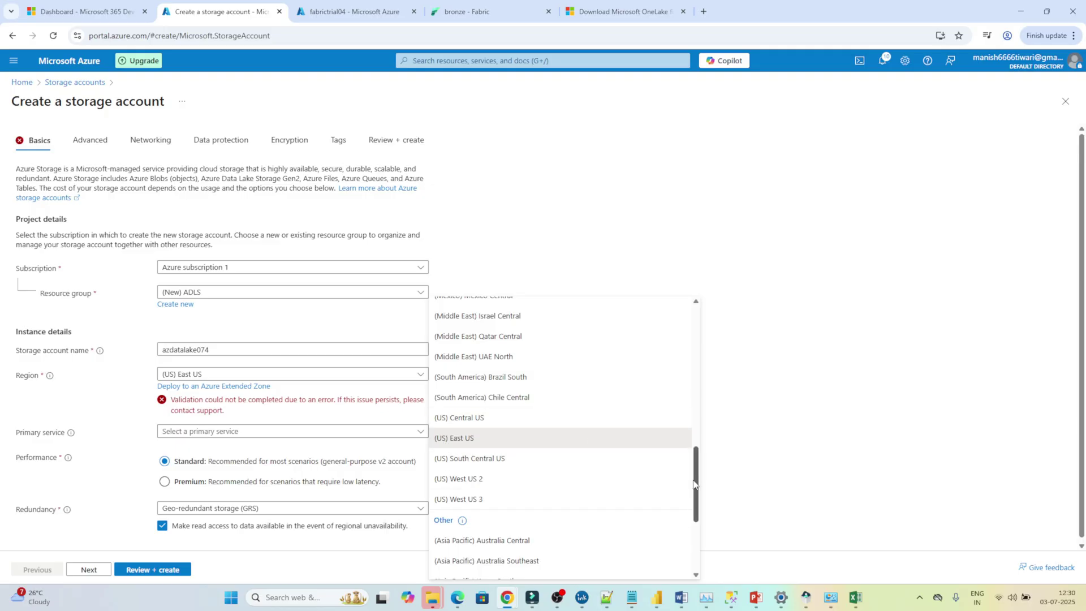
click(481, 397)
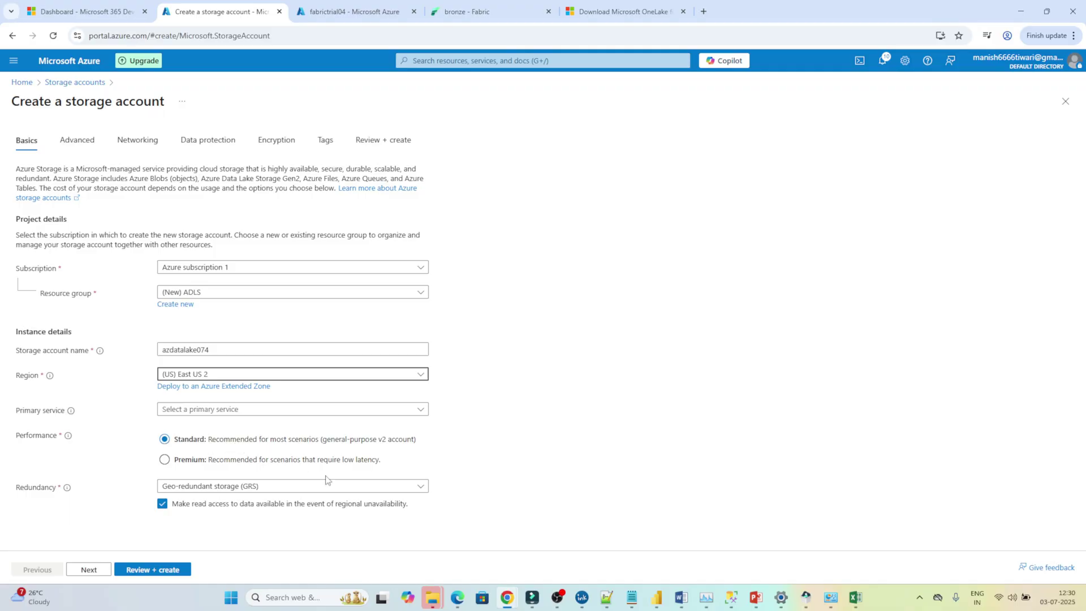
click(360, 490)
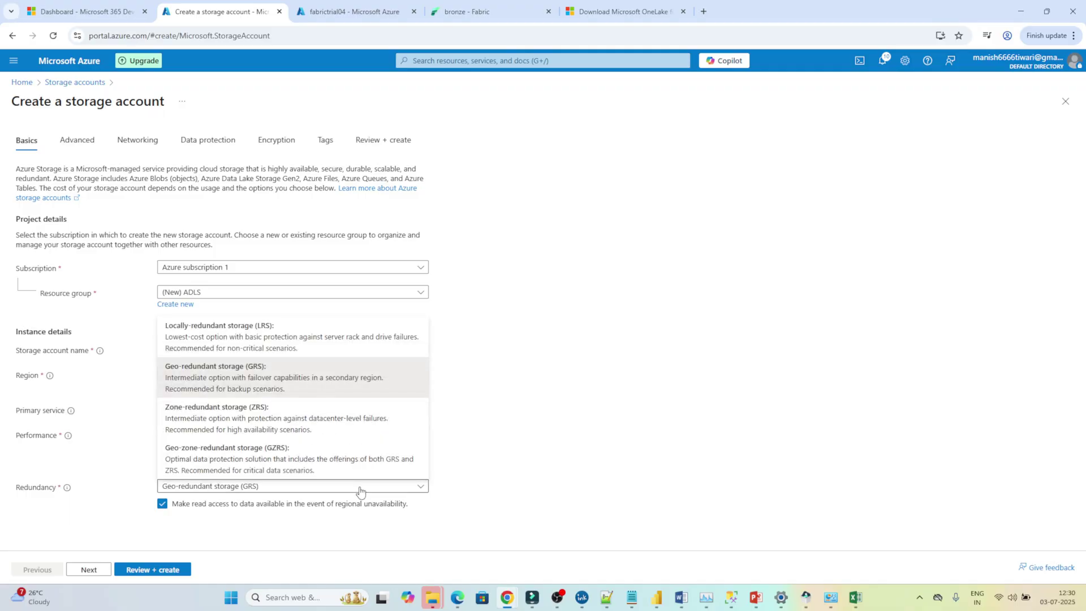
click(278, 346)
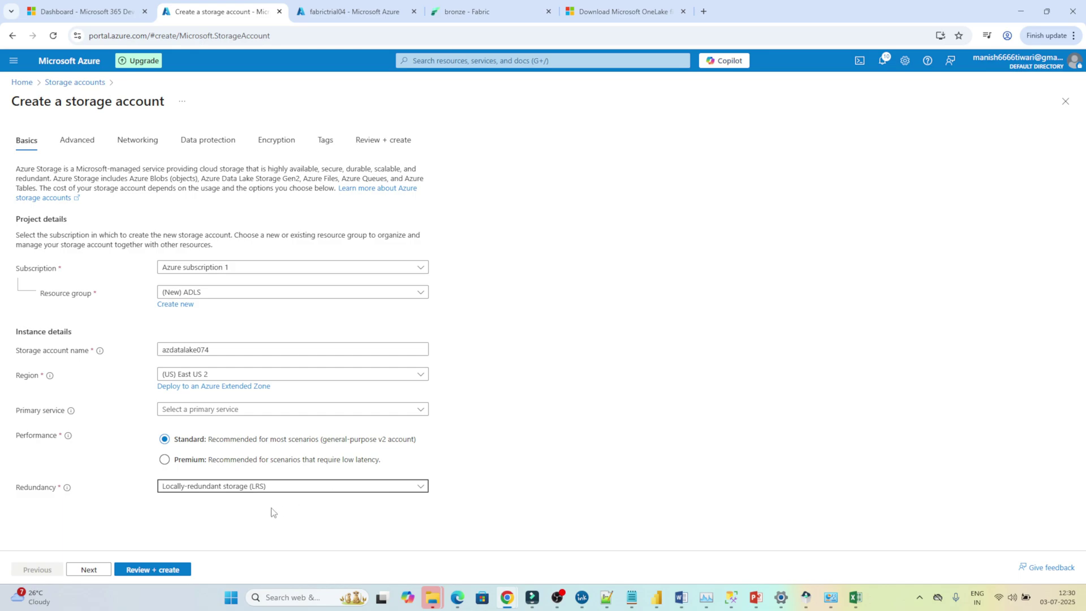
Step: Enable hierarchical namespace, keep the remaining defaults, and create the storage account
click(97, 570)
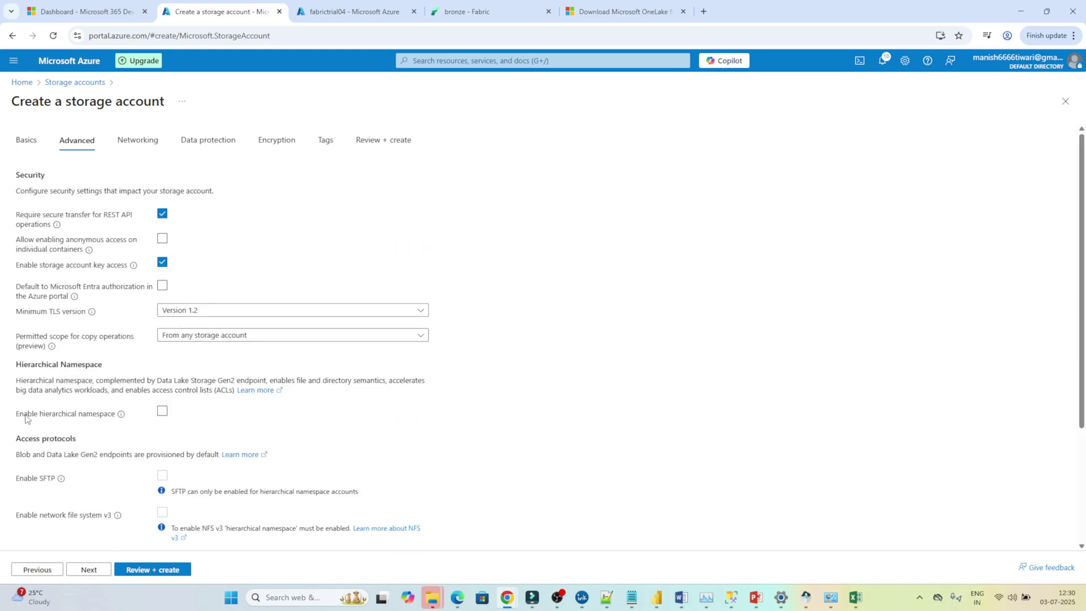
click(164, 413)
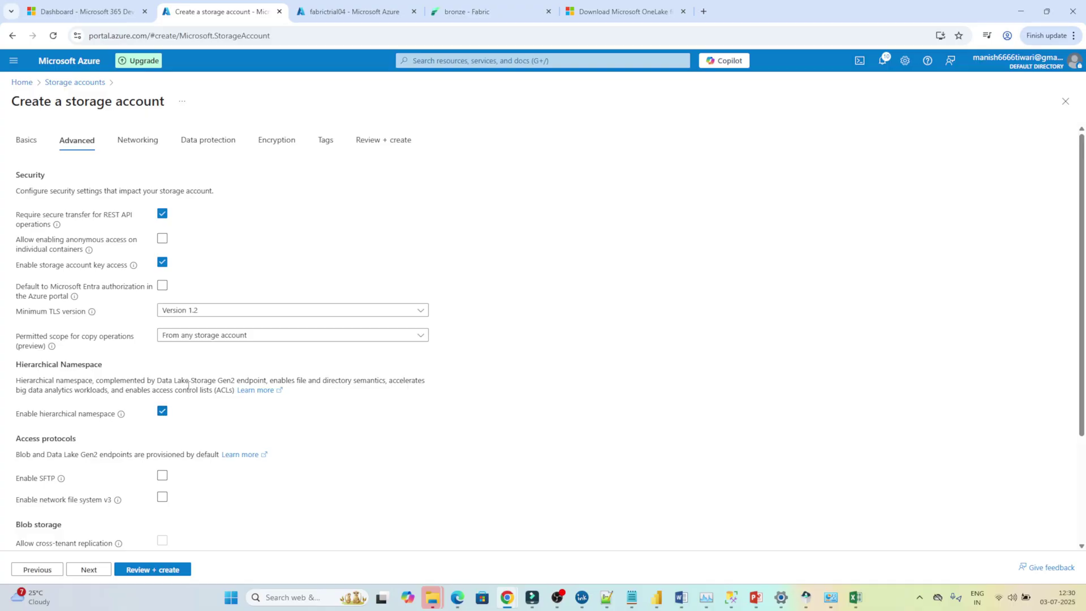
click(88, 570)
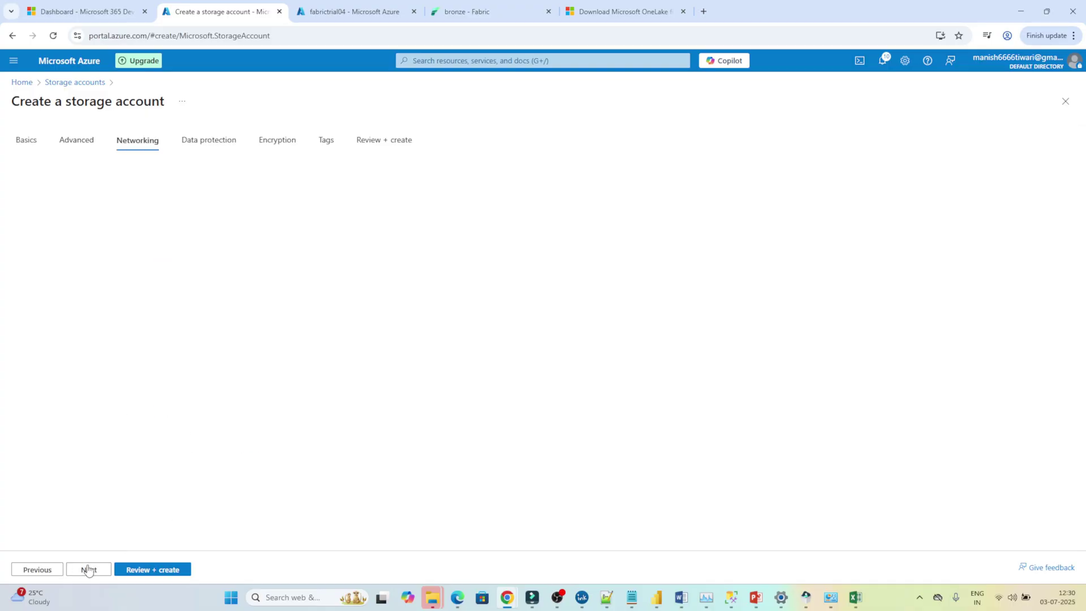
click(88, 570)
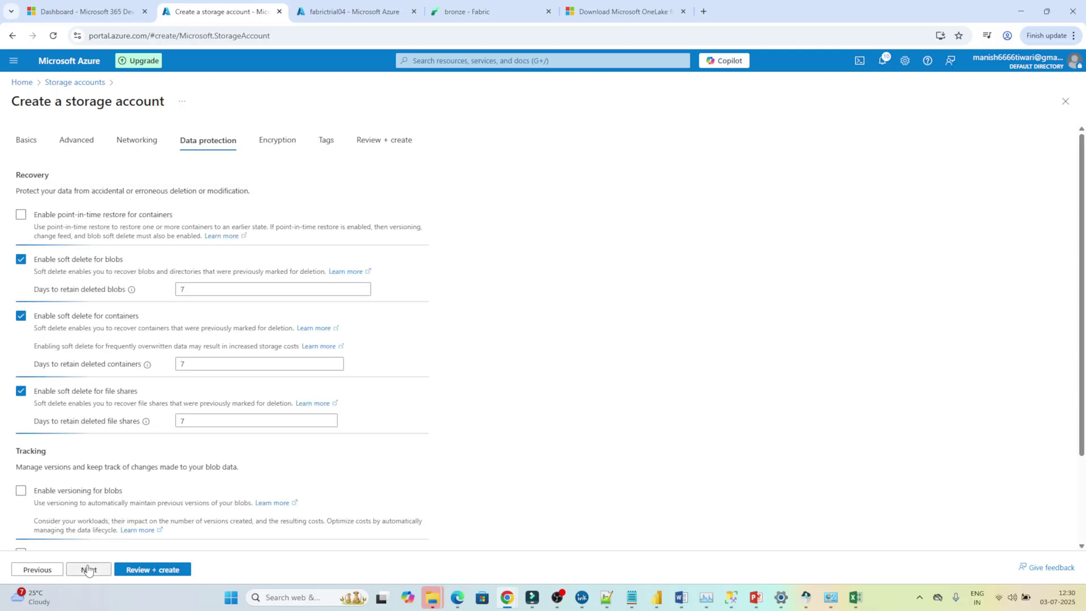
click(88, 570)
click(142, 570)
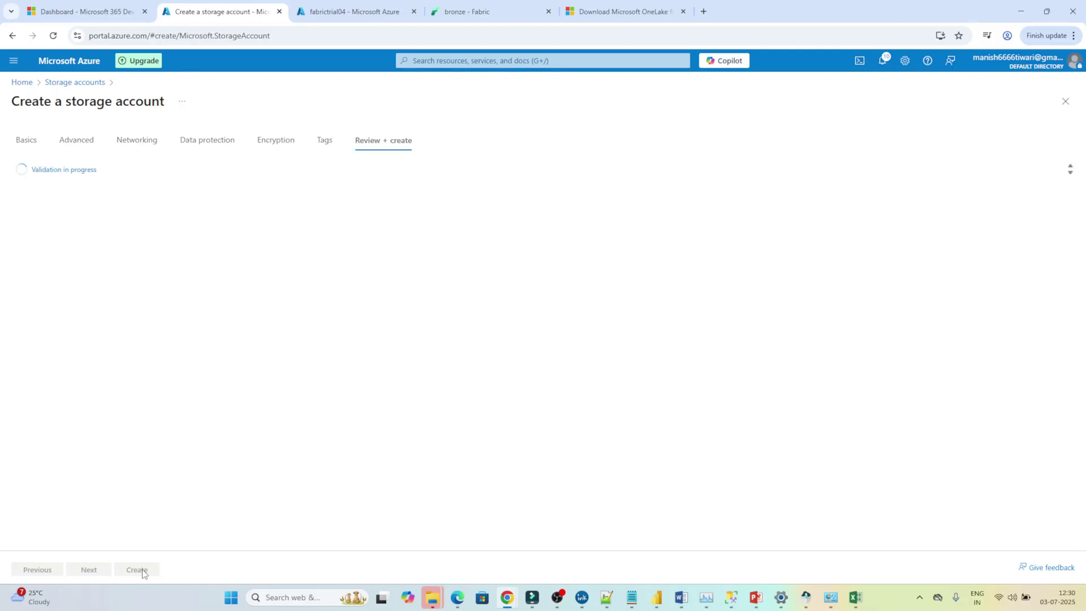
click(137, 570)
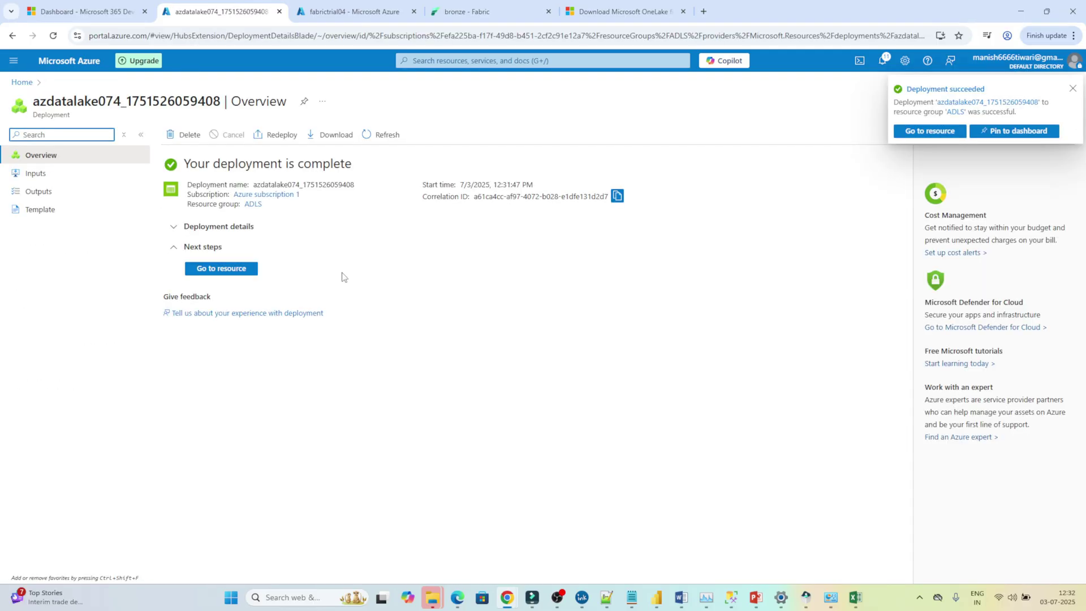
Step: Create a container named employee in the azdatalake074 storage account
click(215, 269)
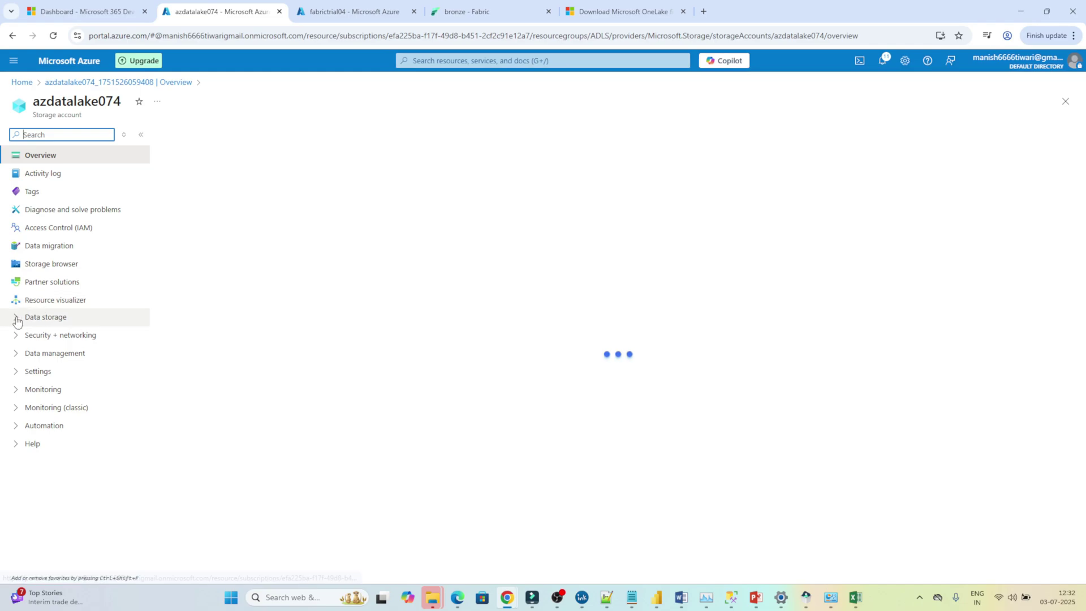
click(17, 319)
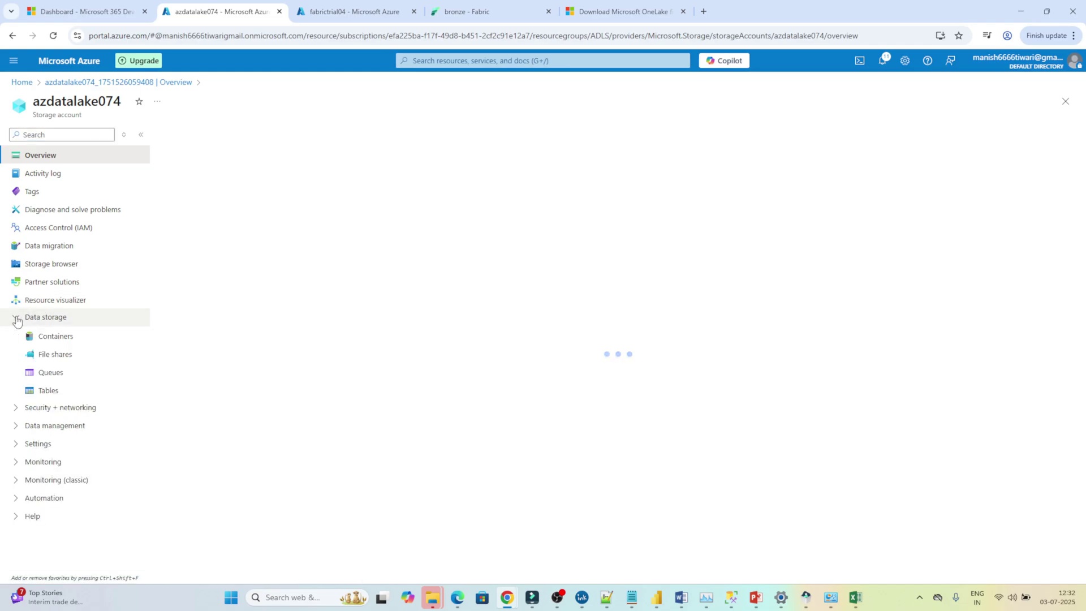
click(67, 340)
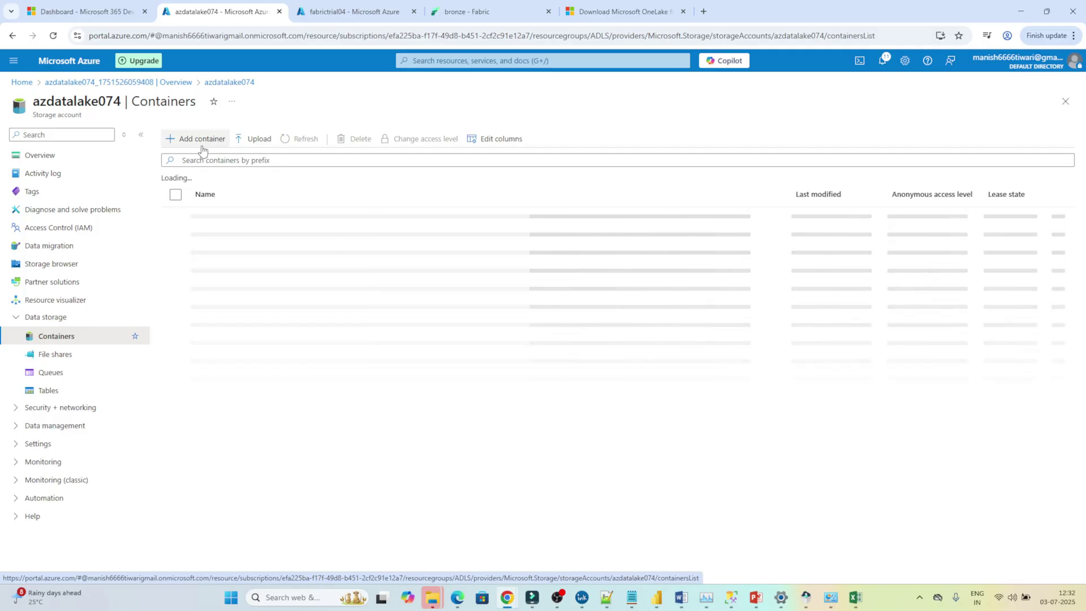
click(193, 139)
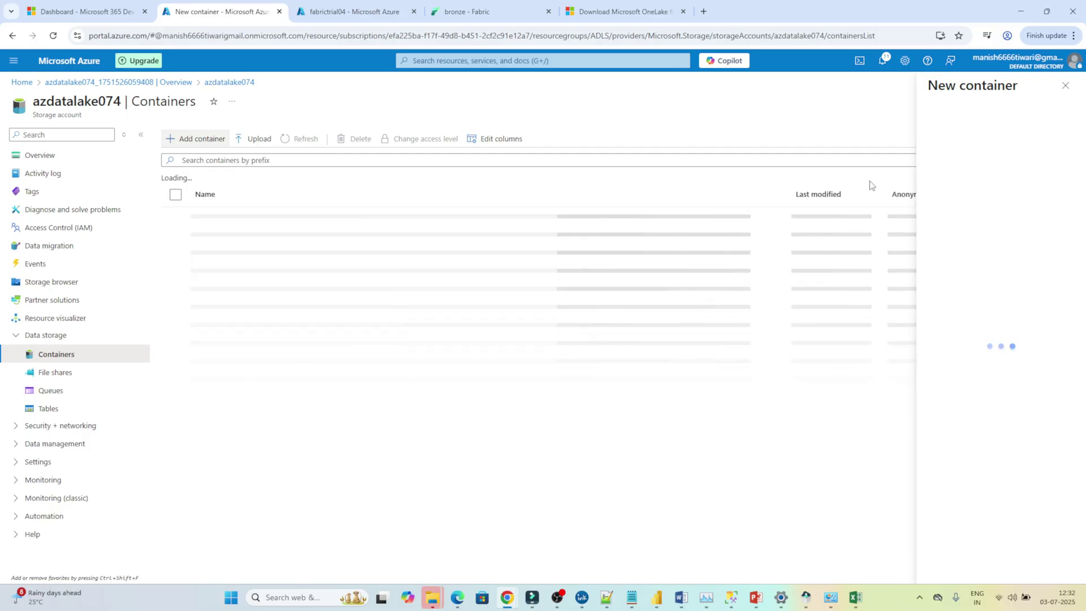
text(employee)
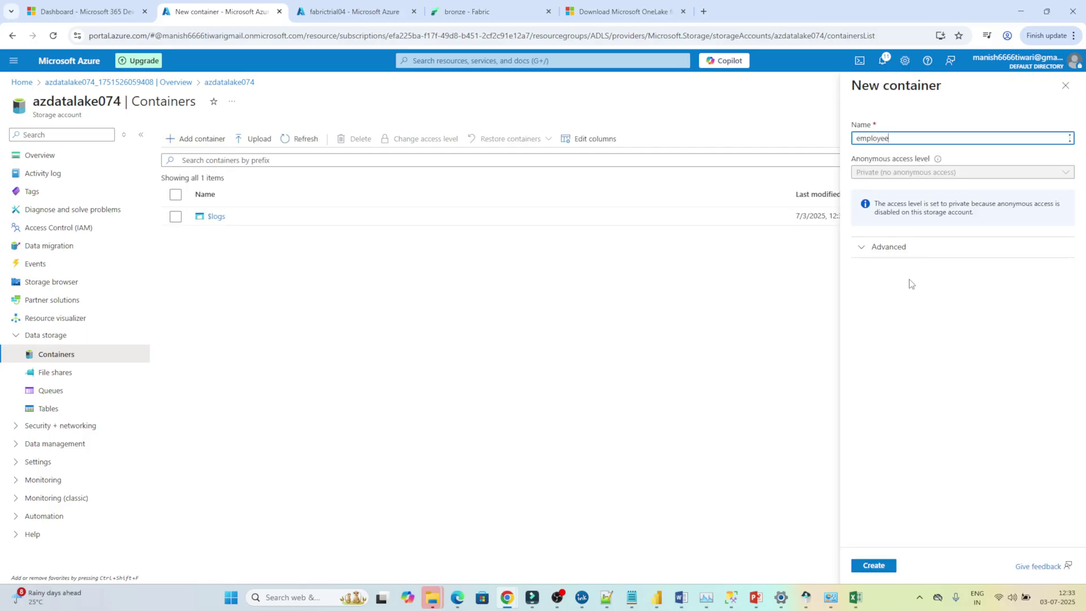
click(871, 566)
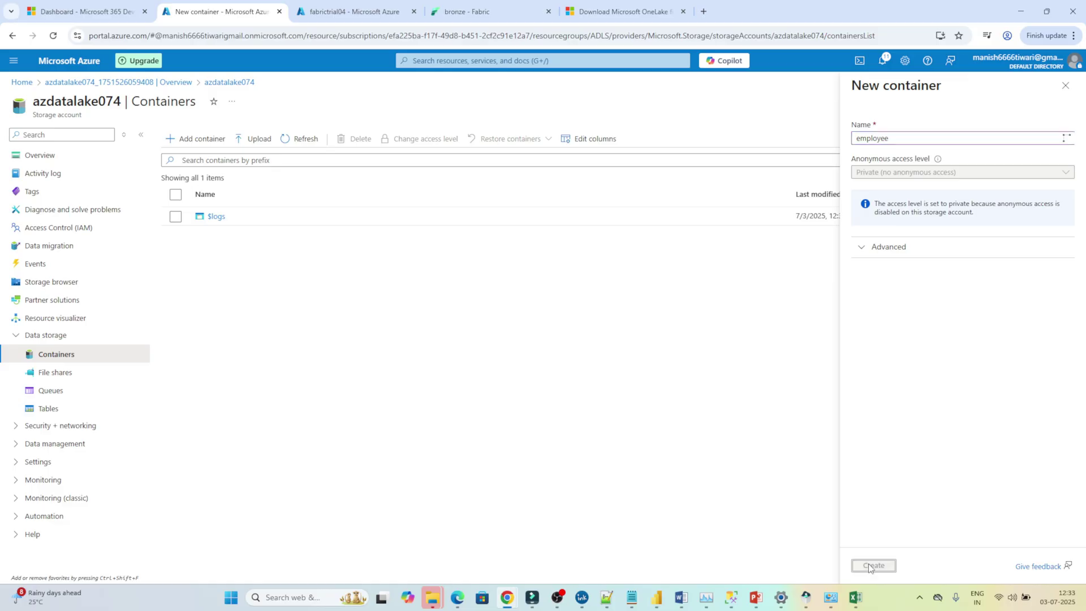
Step: Upload the department_1 file from the azure data factory dataset folder to the employee container
click(225, 238)
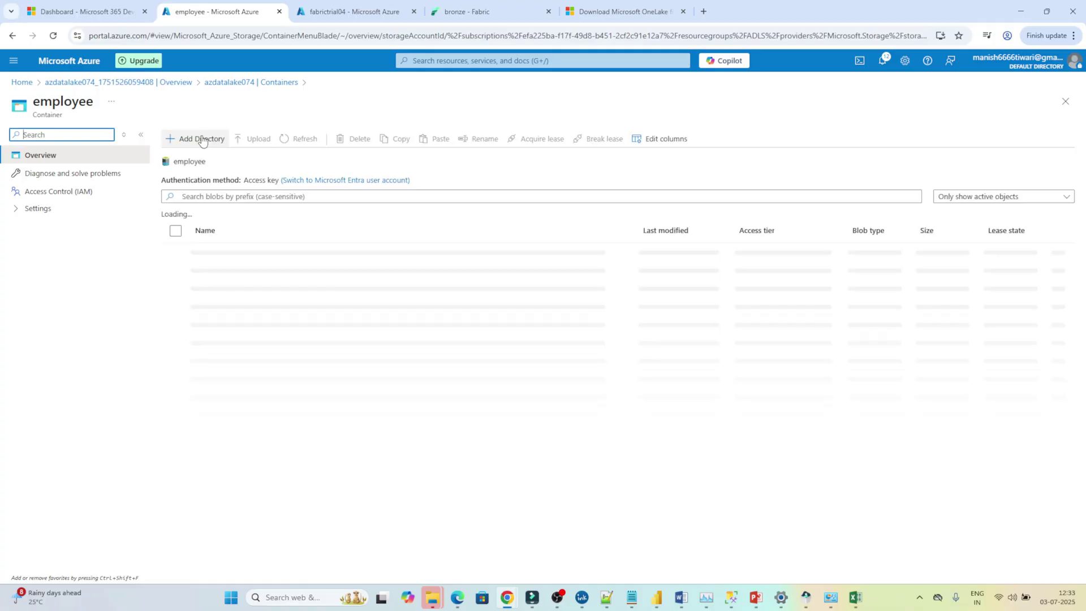
click(249, 143)
click(851, 197)
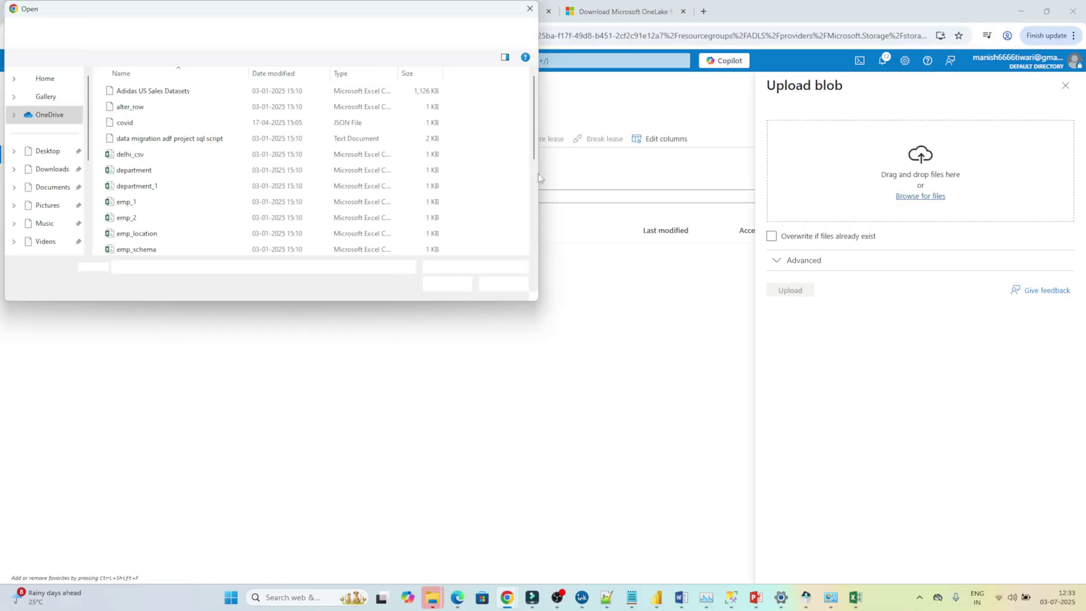
click(140, 203)
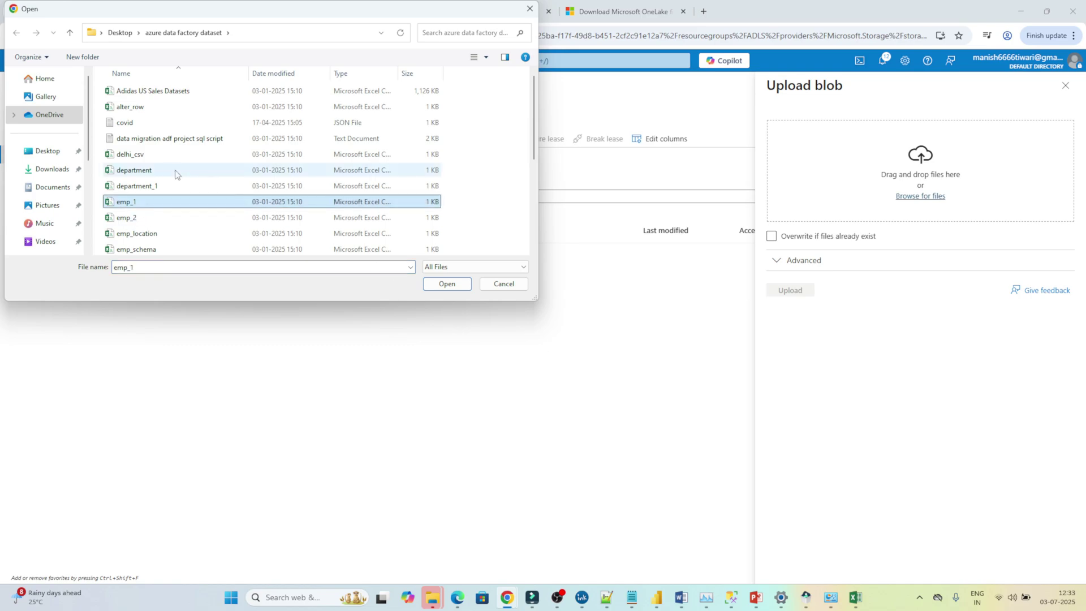
click(145, 189)
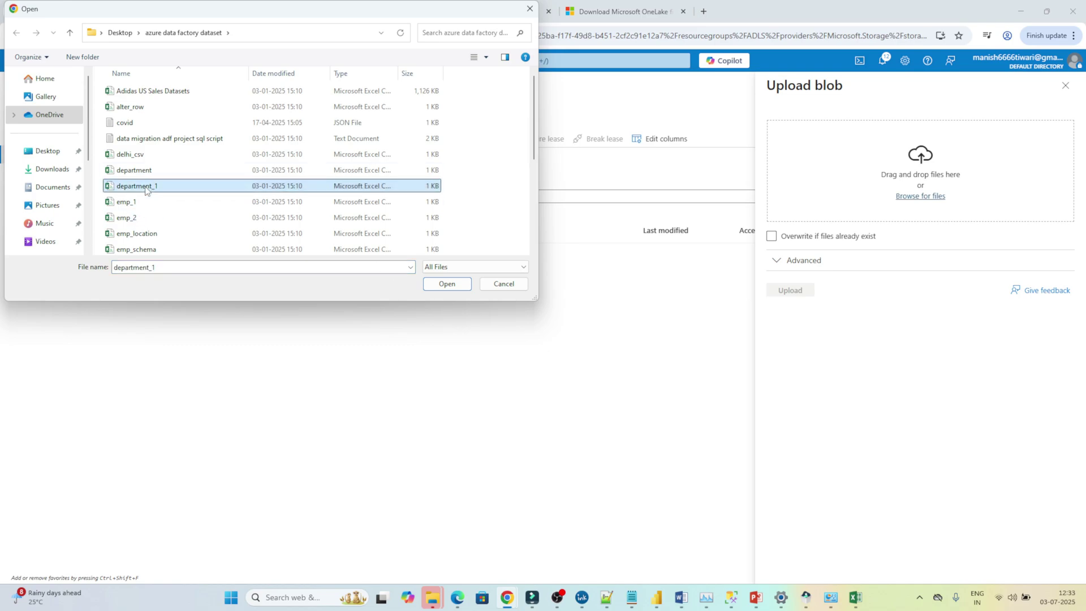
click(454, 283)
click(791, 291)
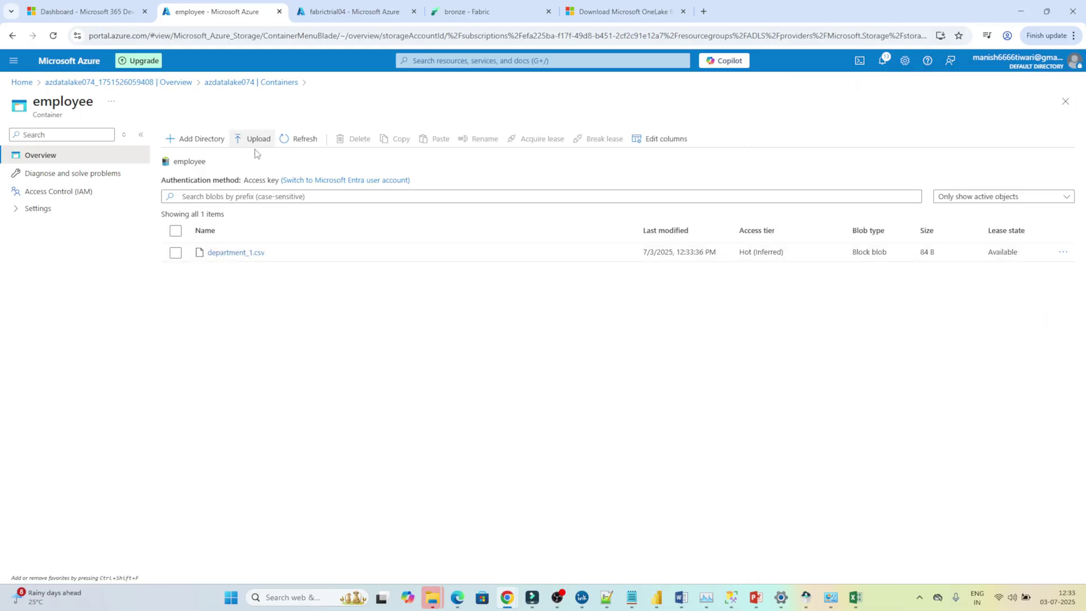
Step: Check the storage account's container list and the contents of the employee container
click(242, 83)
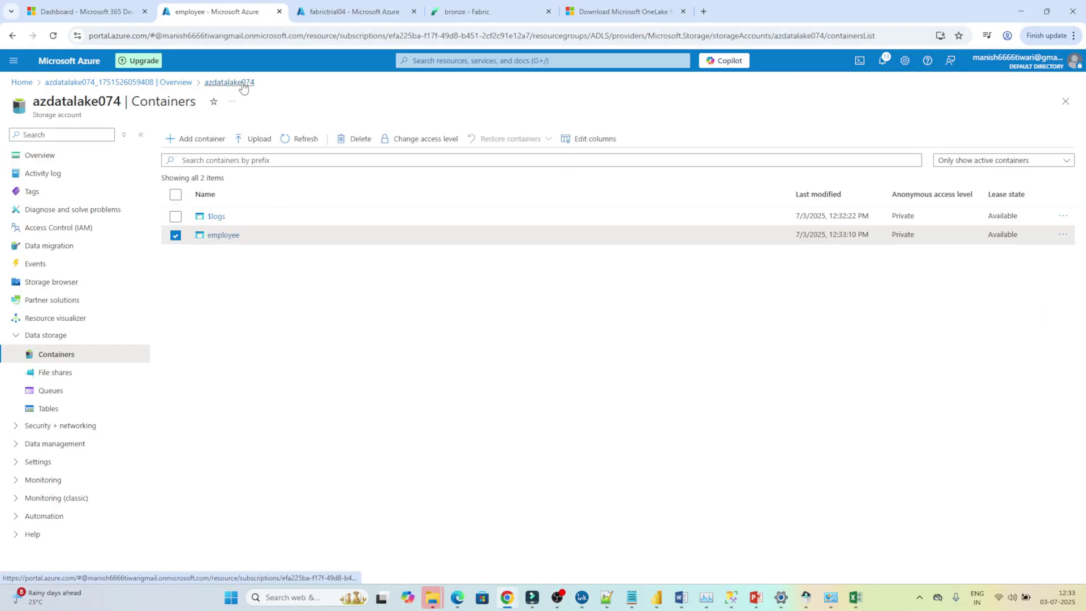
click(223, 236)
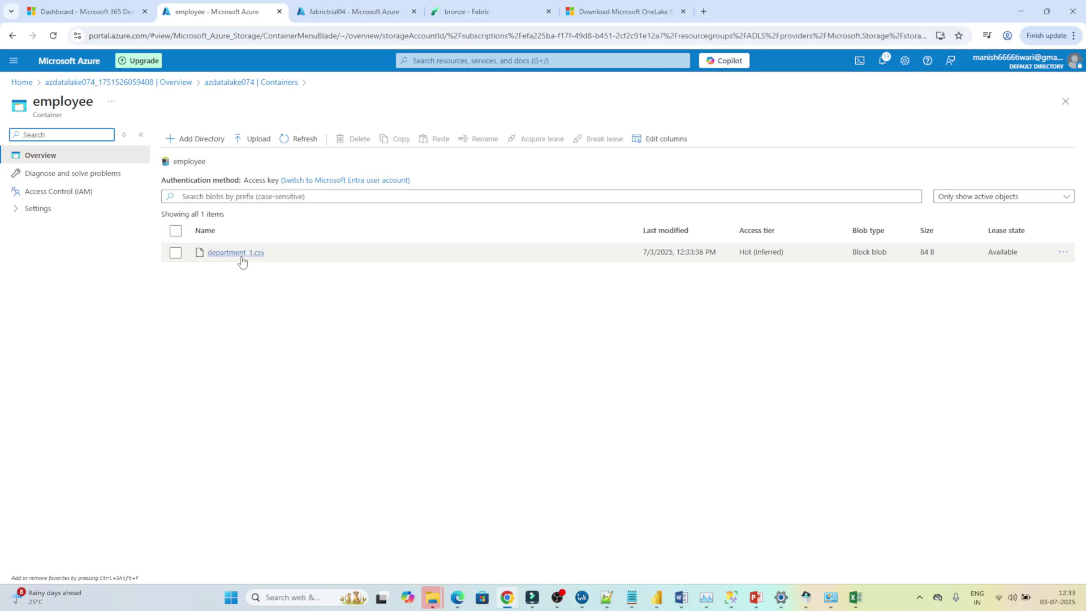
click(232, 82)
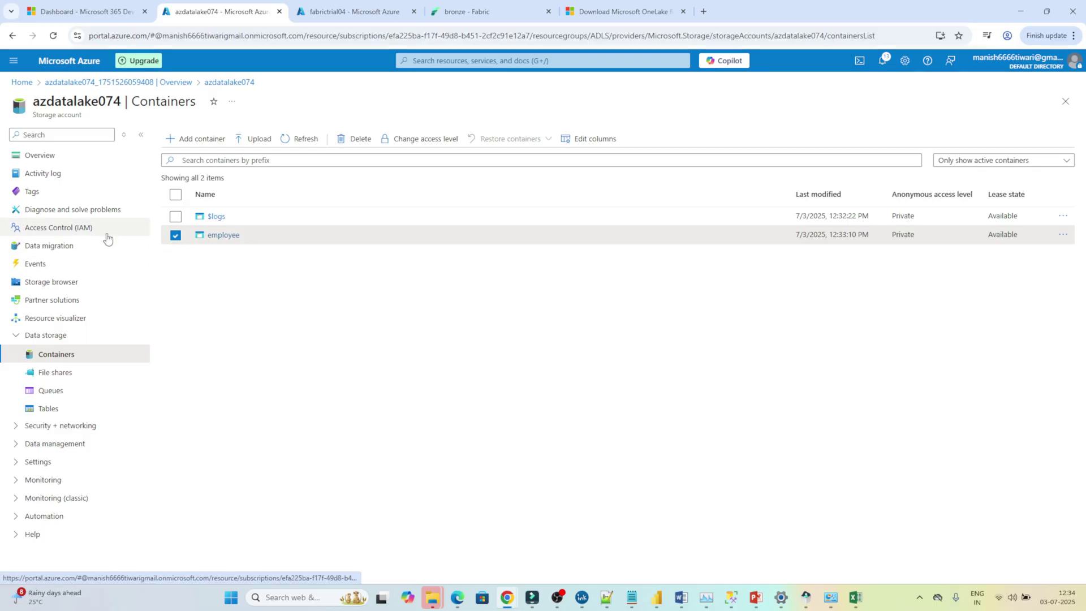
Step: Start a new role assignment in azdatalake074's access control and choose the Storage Blob Data Contributor role
click(63, 230)
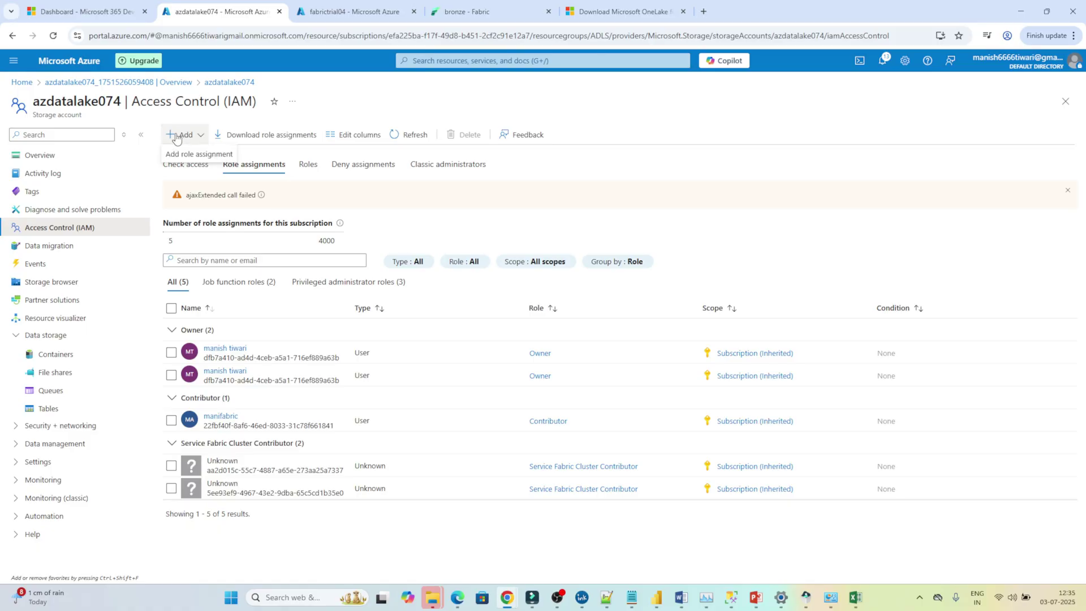
click(176, 140)
click(179, 156)
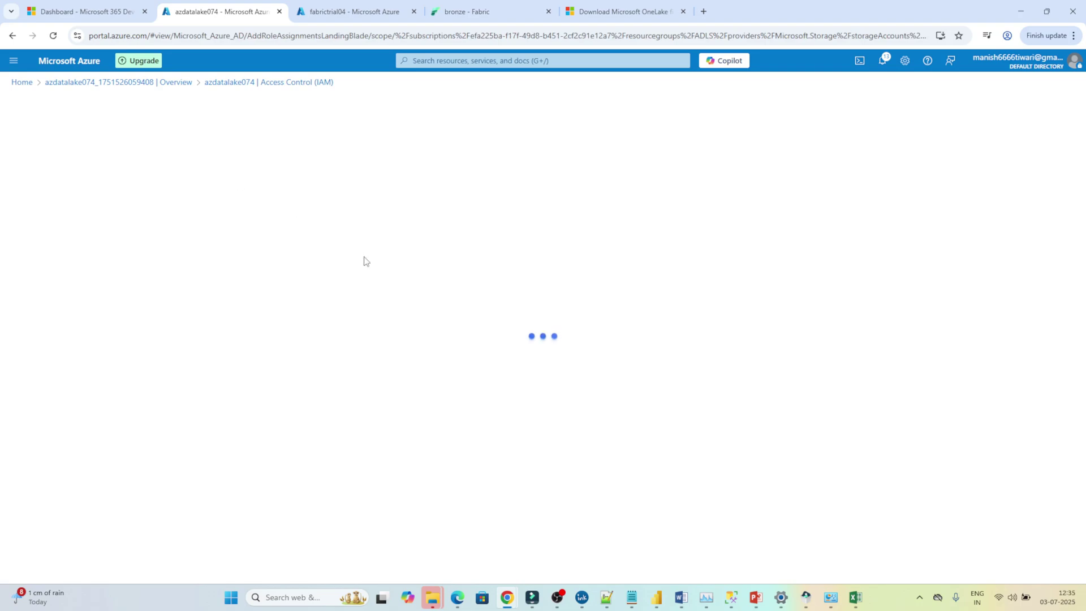
text(storage)
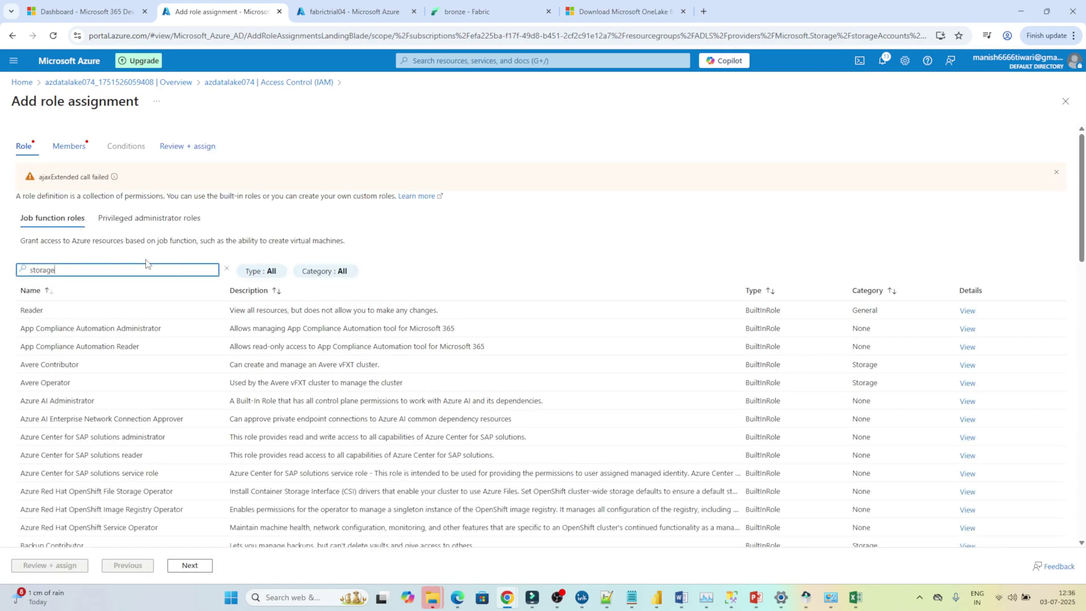
text( bol)
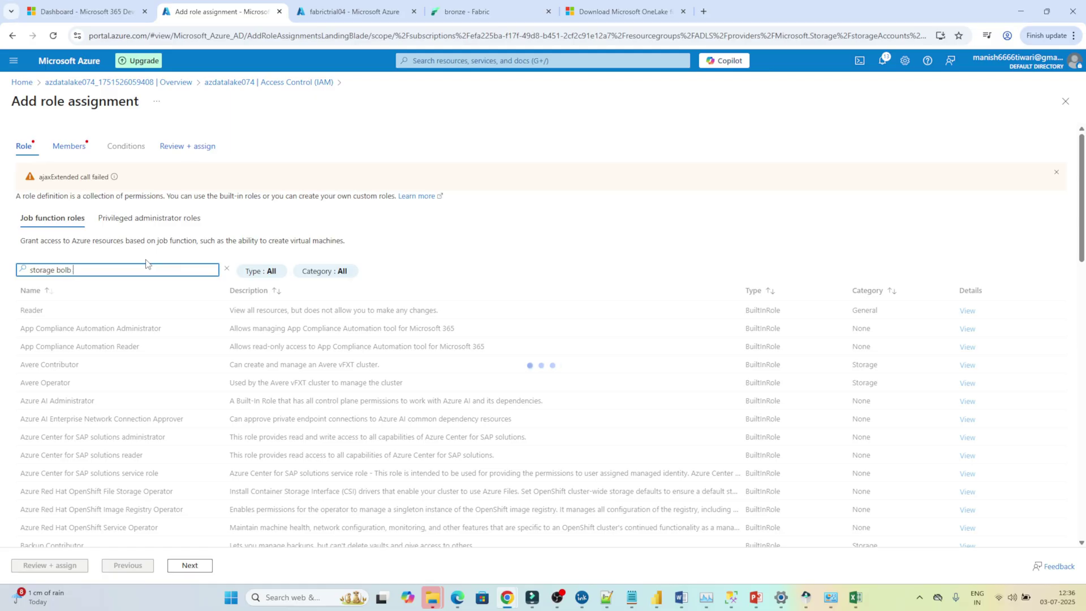
text(b)
text( data con)
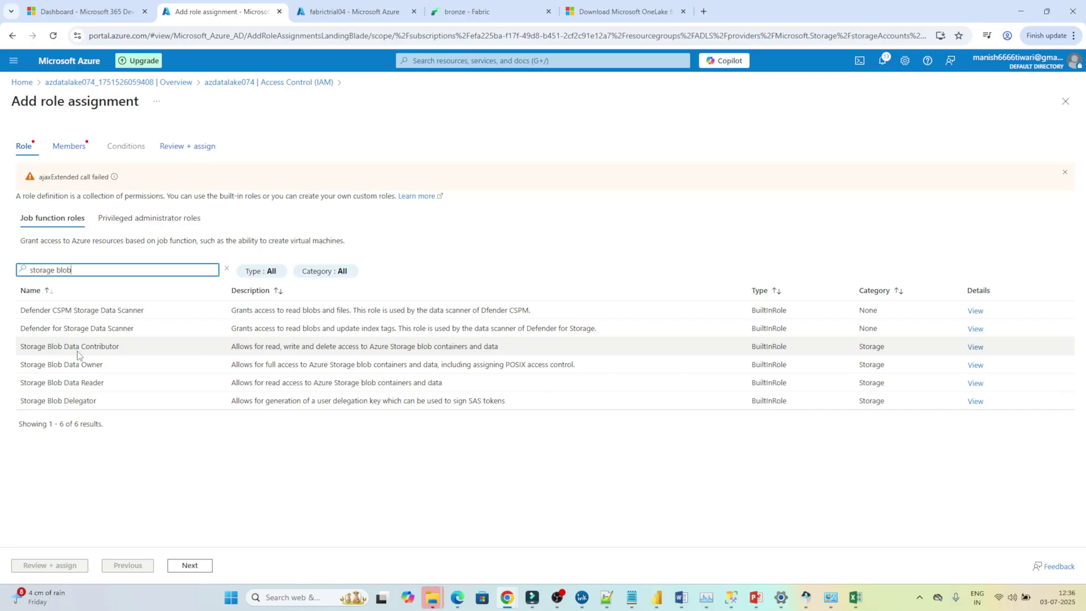
click(90, 347)
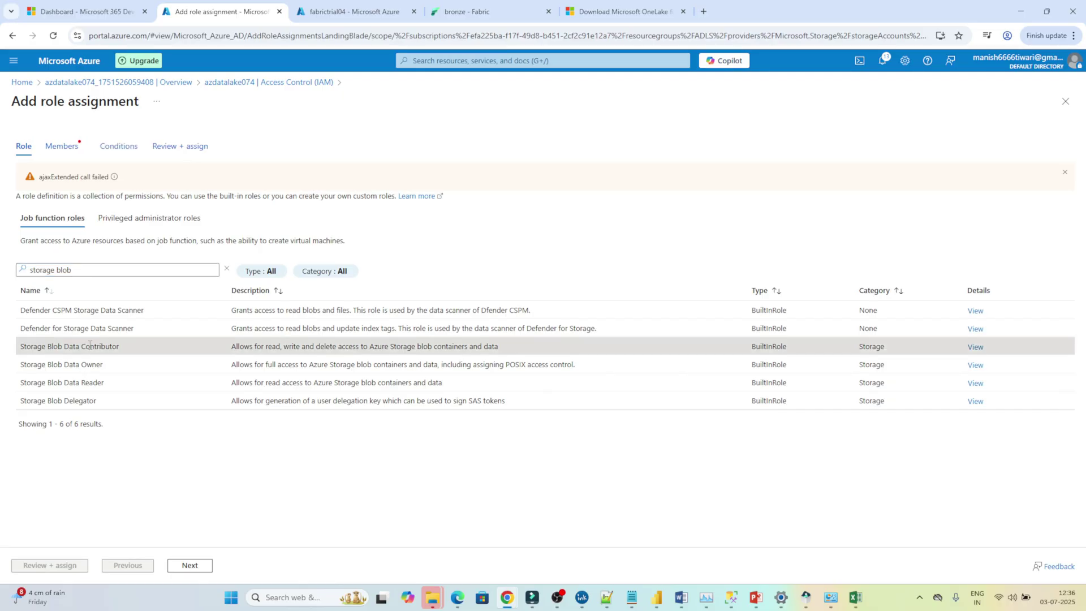
Step: Add the first listed Fabric user as the role assignment's member and proceed to its final review
click(69, 150)
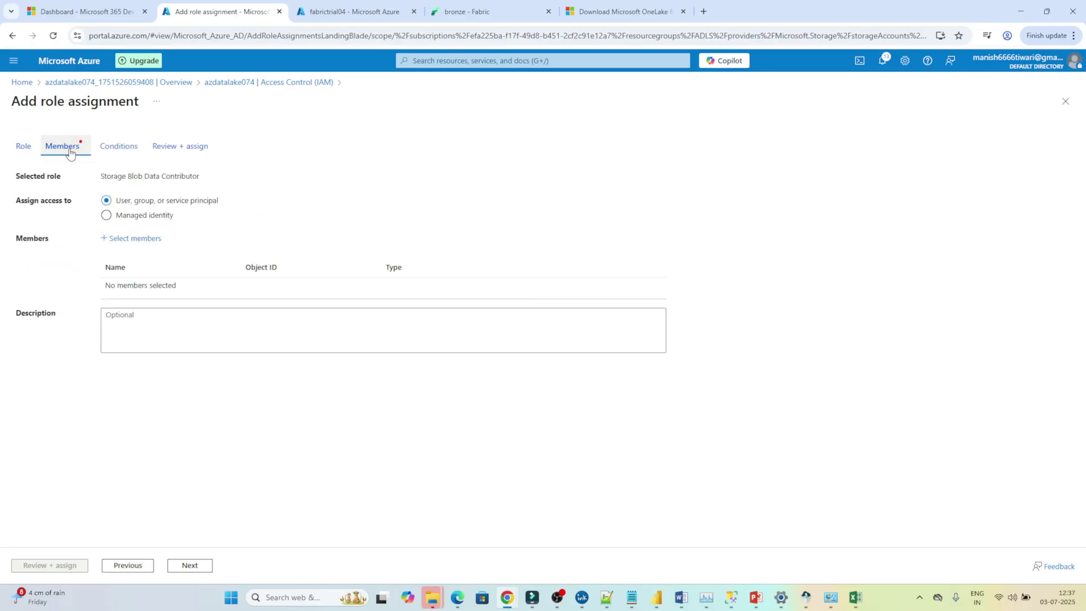
click(118, 240)
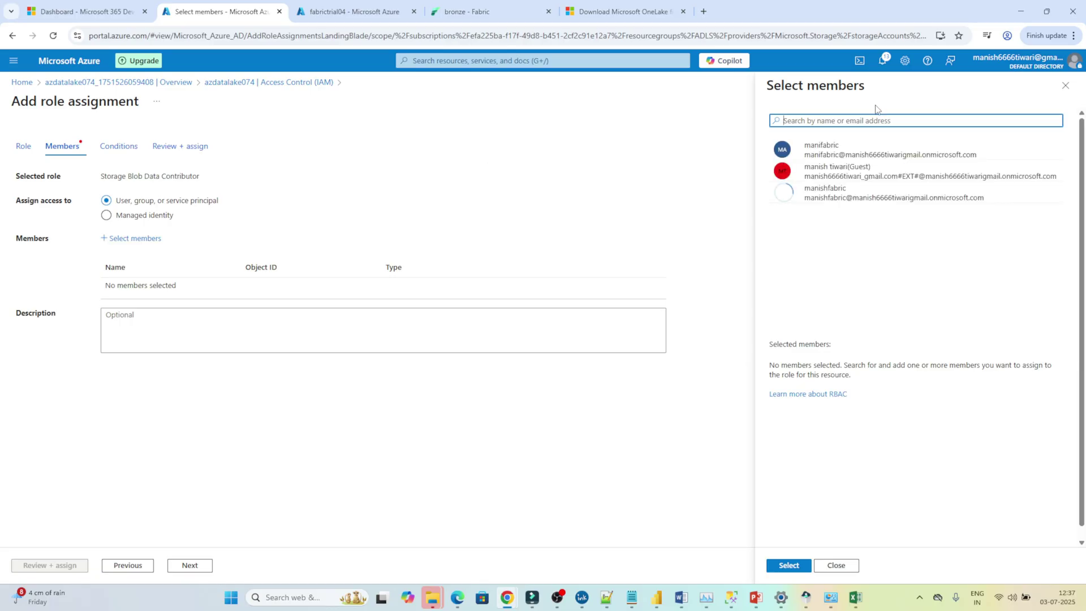
click(823, 146)
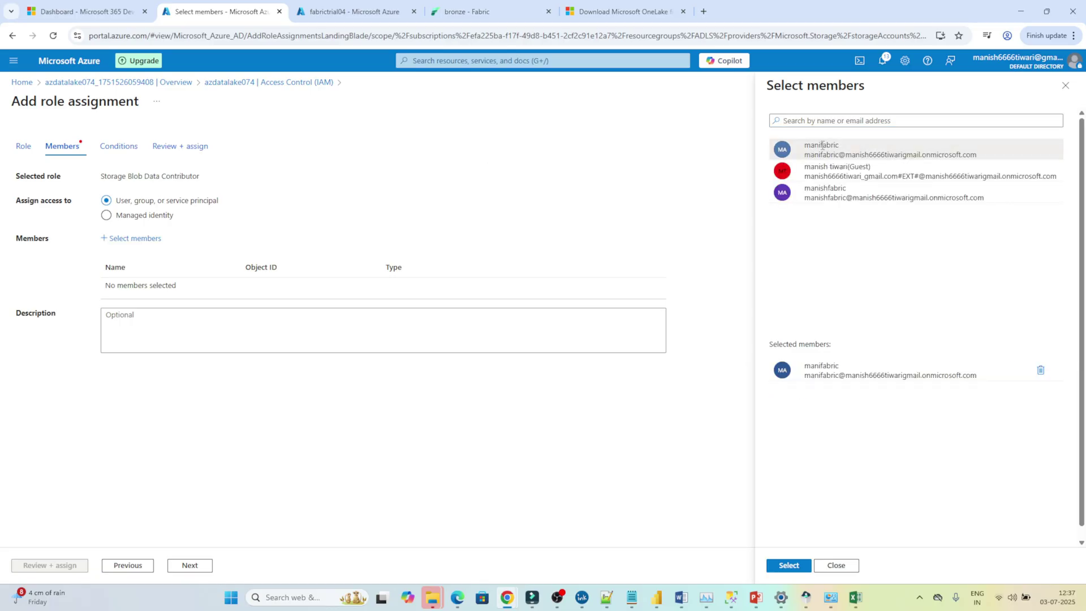
click(789, 566)
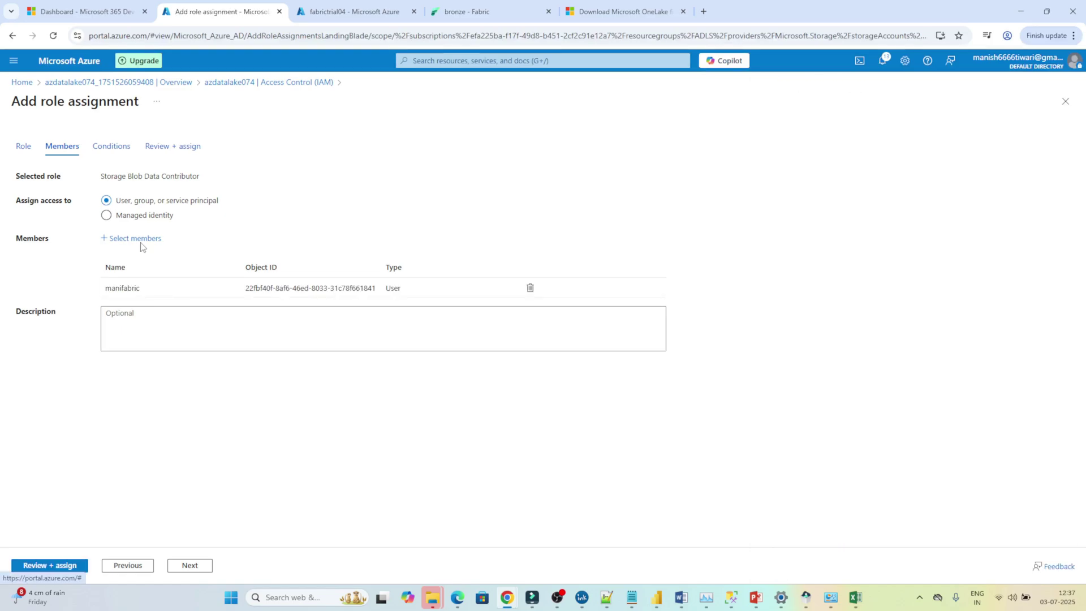
click(116, 150)
click(161, 152)
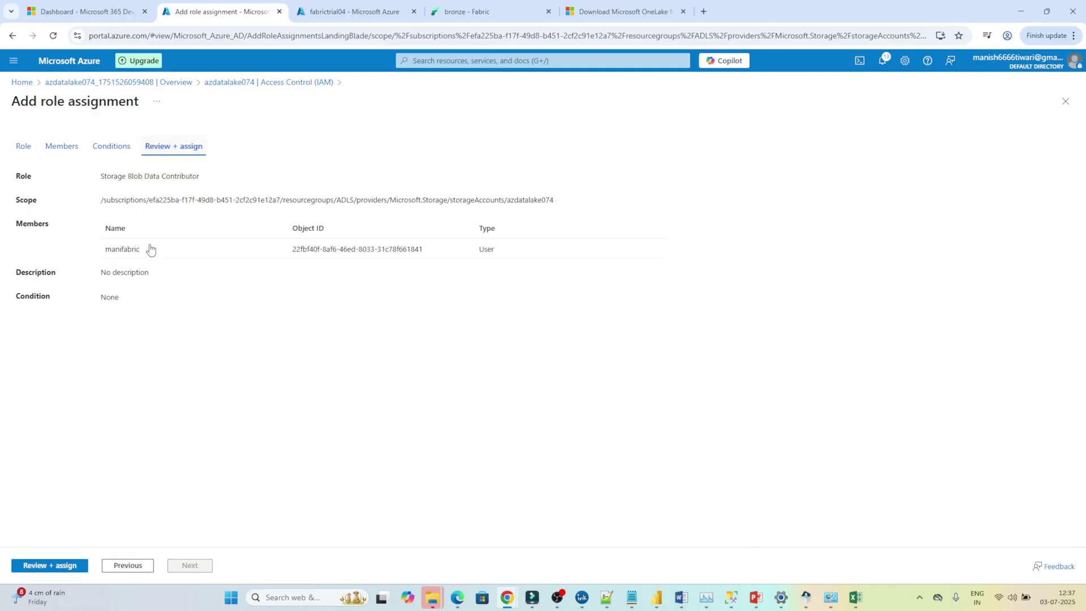
Step: Submit the Storage Blob Data Contributor role assignment and return to azdatalake074's container list
click(47, 566)
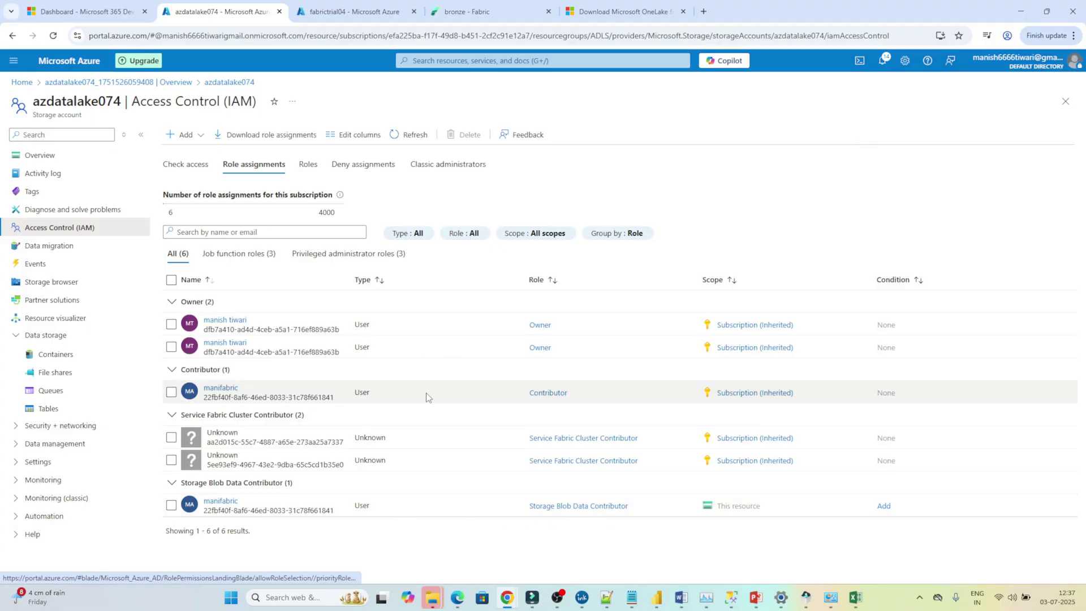
click(43, 358)
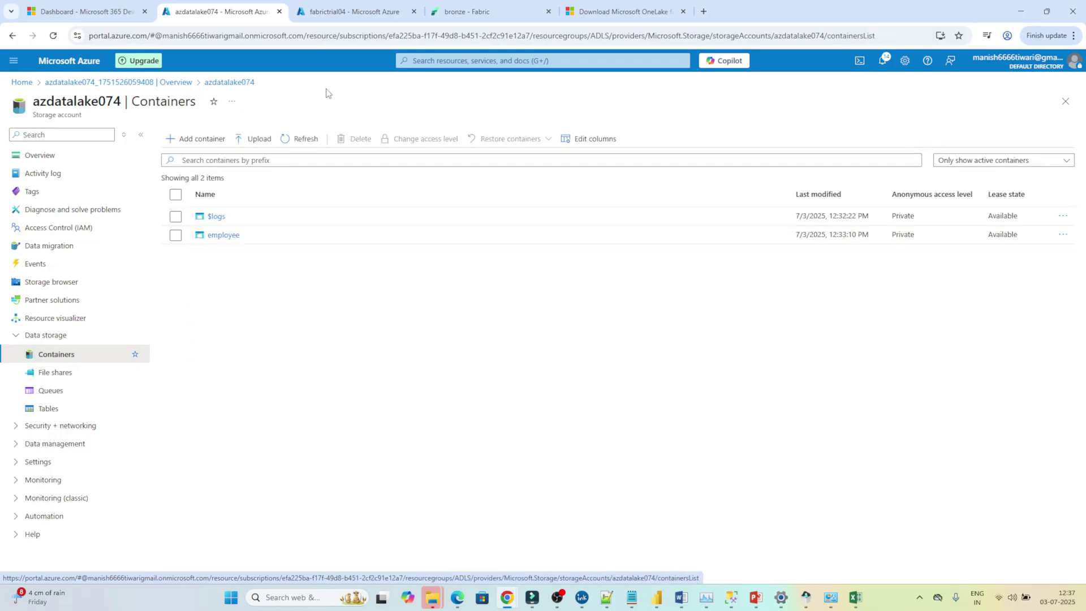
Step: Switch to the bronze lakehouse in Fabric and start a Files shortcut from Azure Data Lake Storage Gen2 using a new connection
click(467, 5)
mouse_move(179, 233)
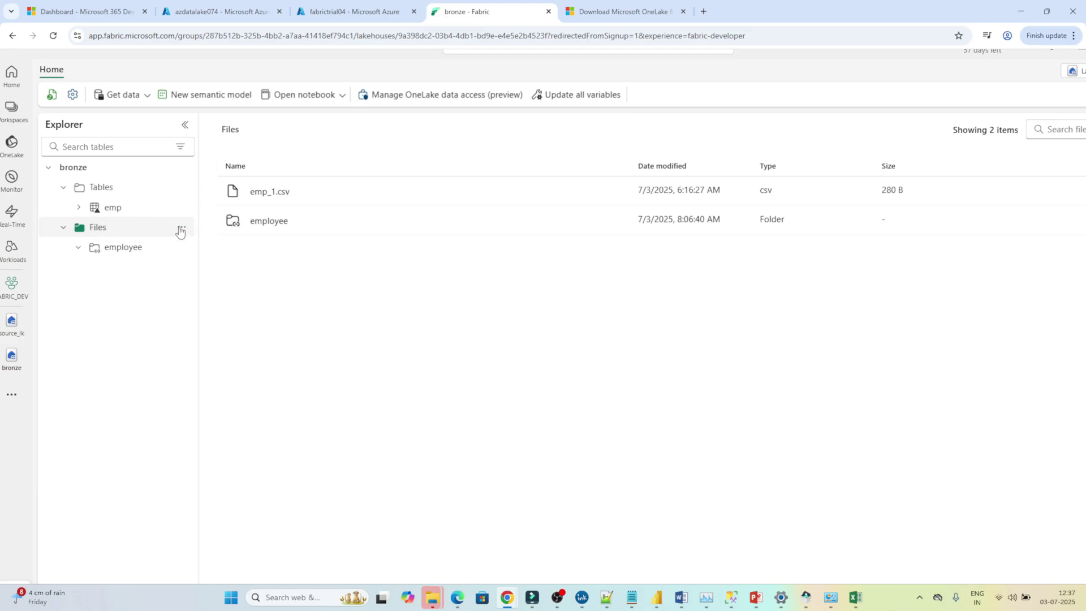
click(180, 231)
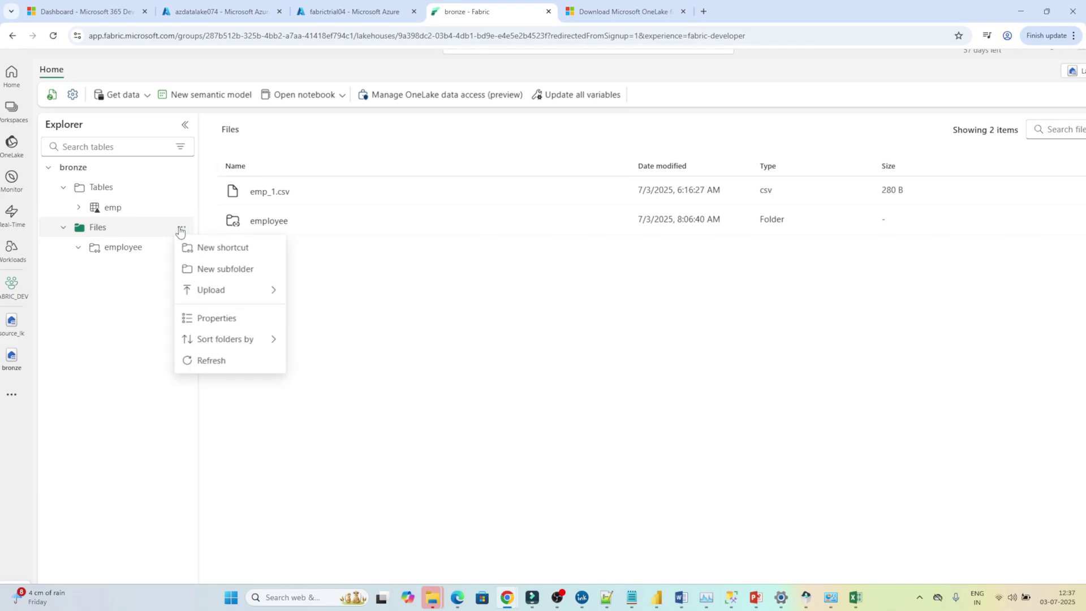
click(202, 246)
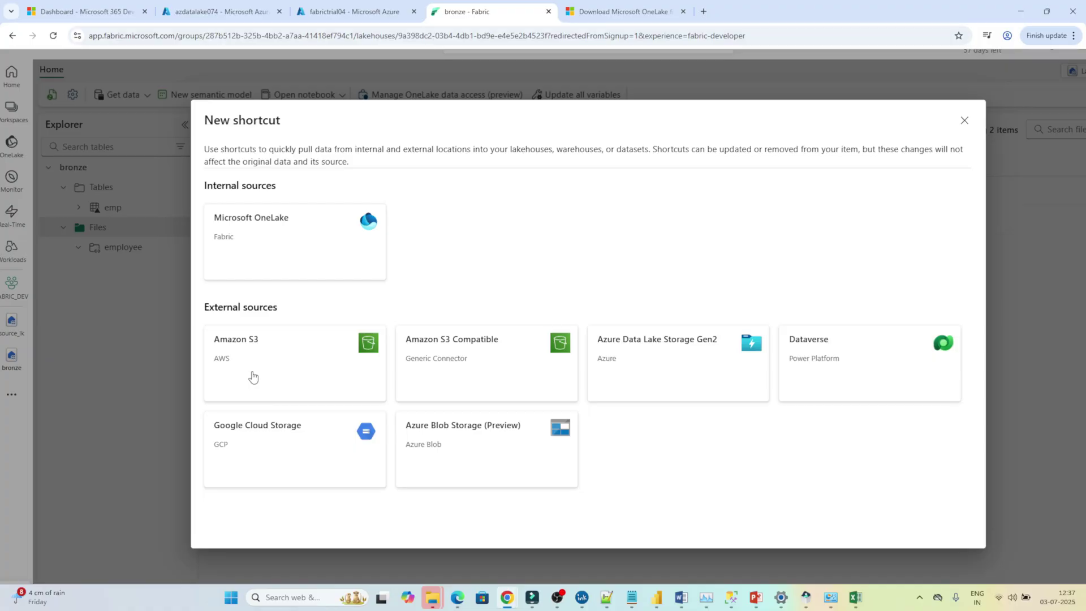
click(645, 360)
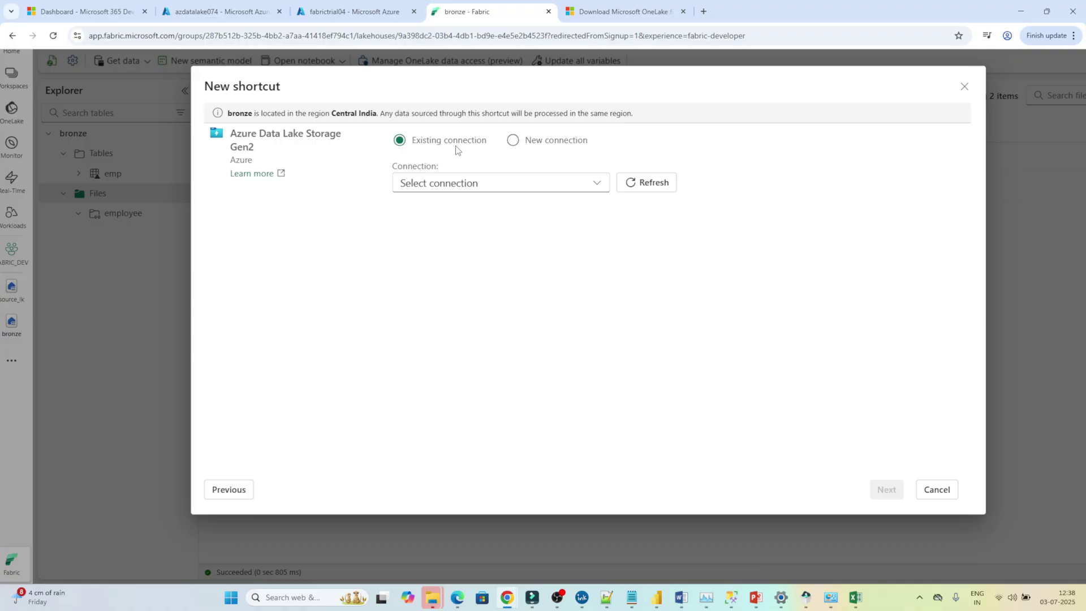
click(513, 140)
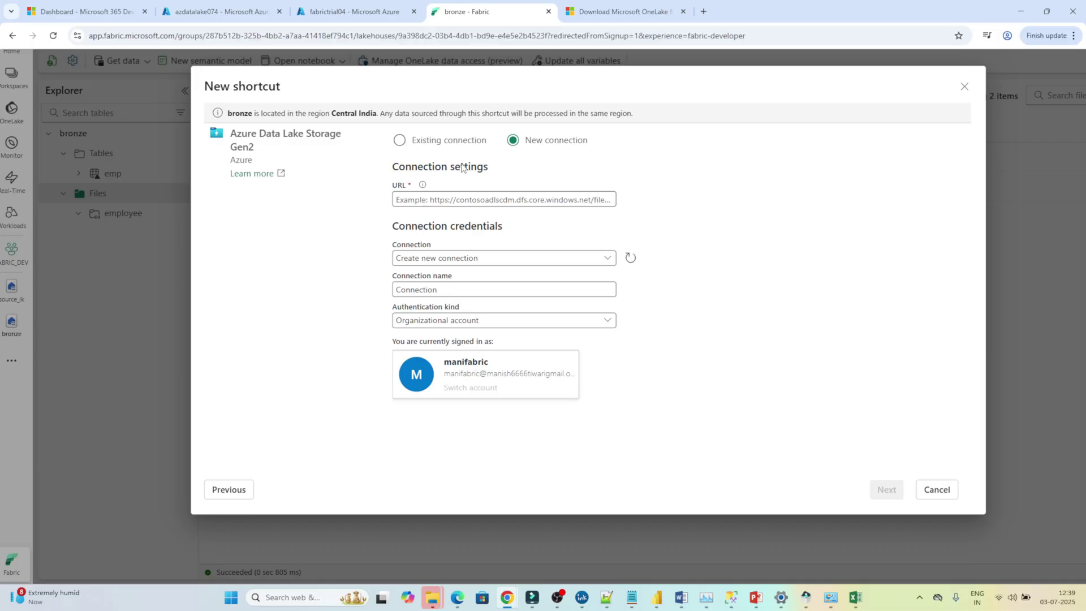
Step: Copy the Data Lake Storage endpoint URL from azdatalake074 in the Azure portal and enter it as the Fabric shortcut's connection URL
click(215, 8)
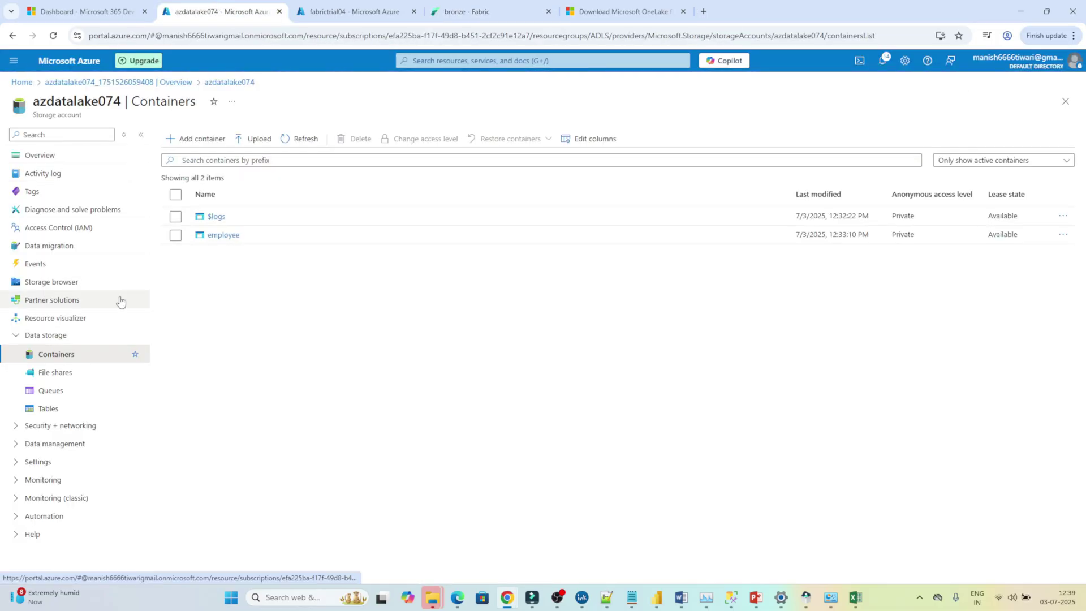
click(50, 461)
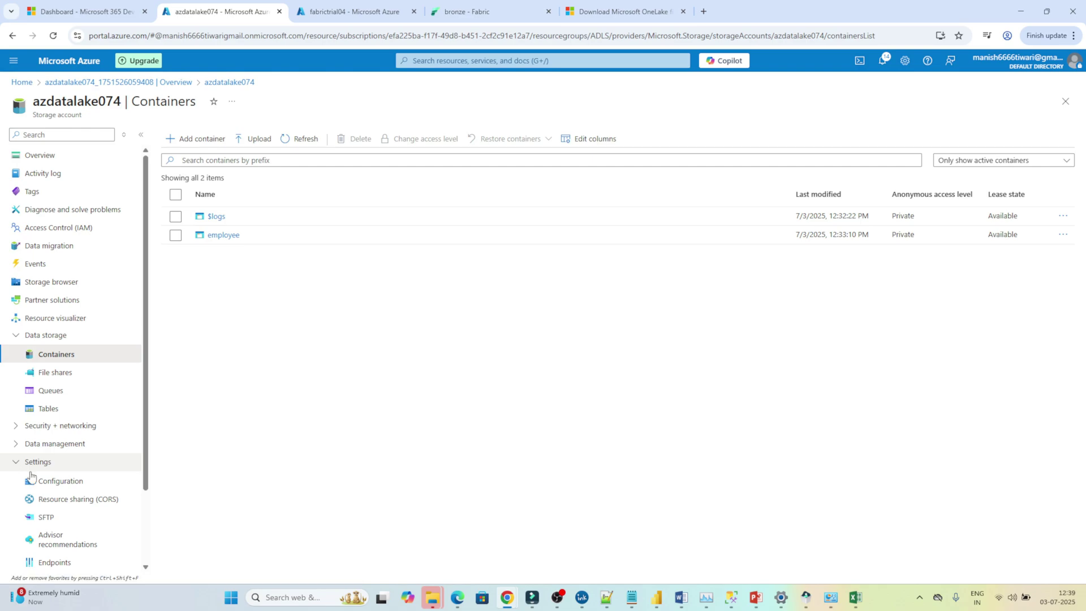
click(54, 563)
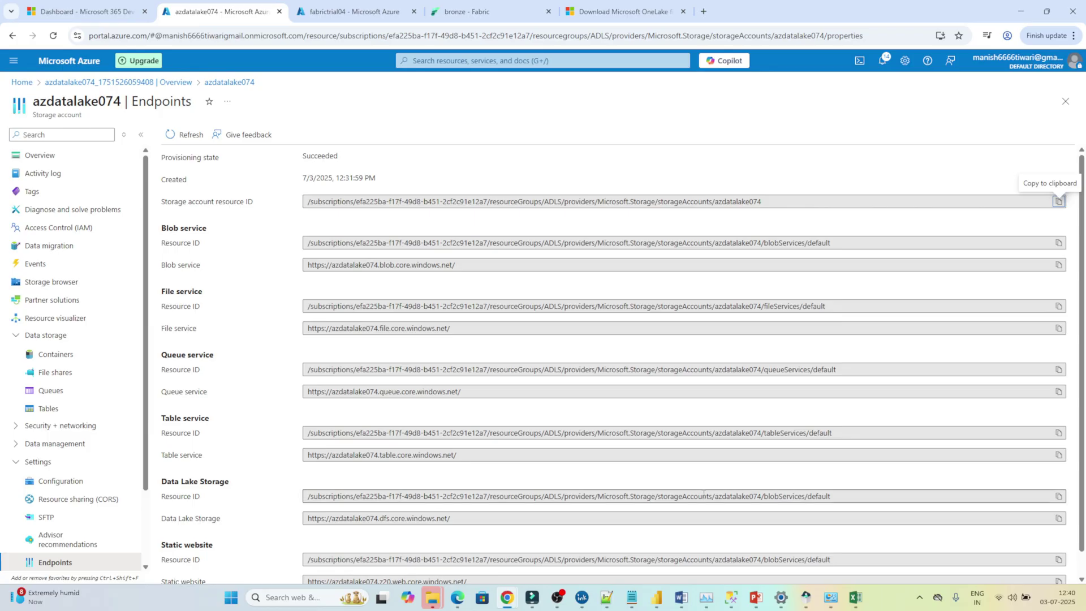
click(1058, 519)
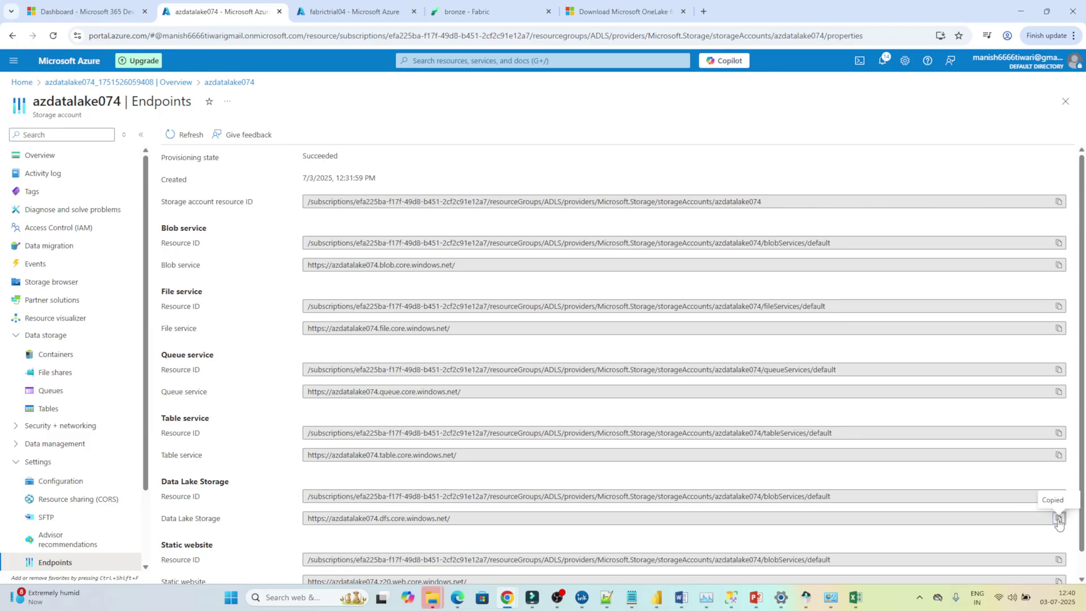
click(481, 11)
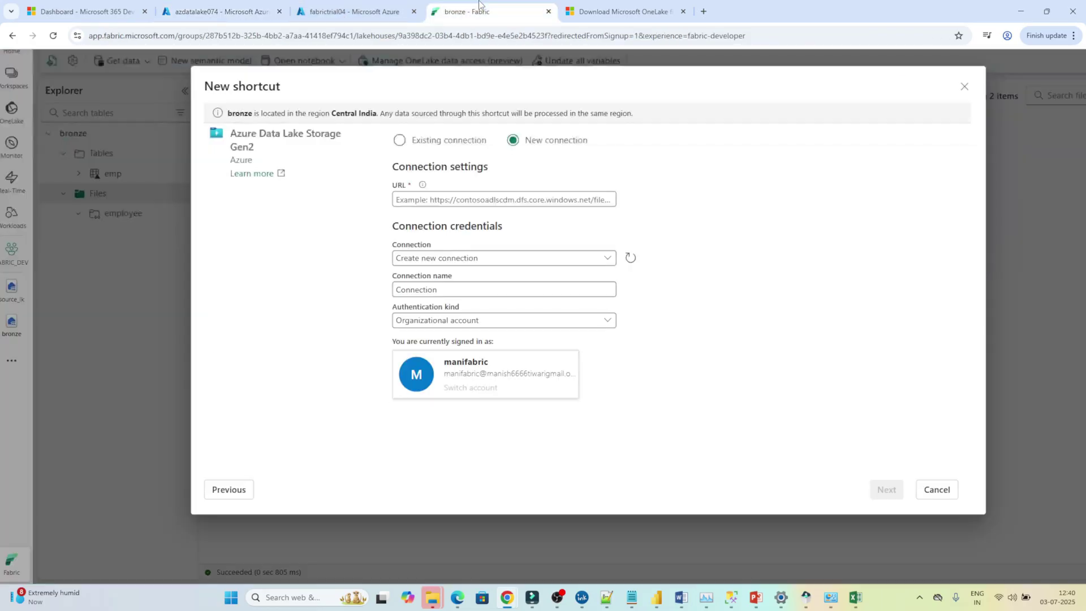
click(410, 200)
key(ctrl+v)
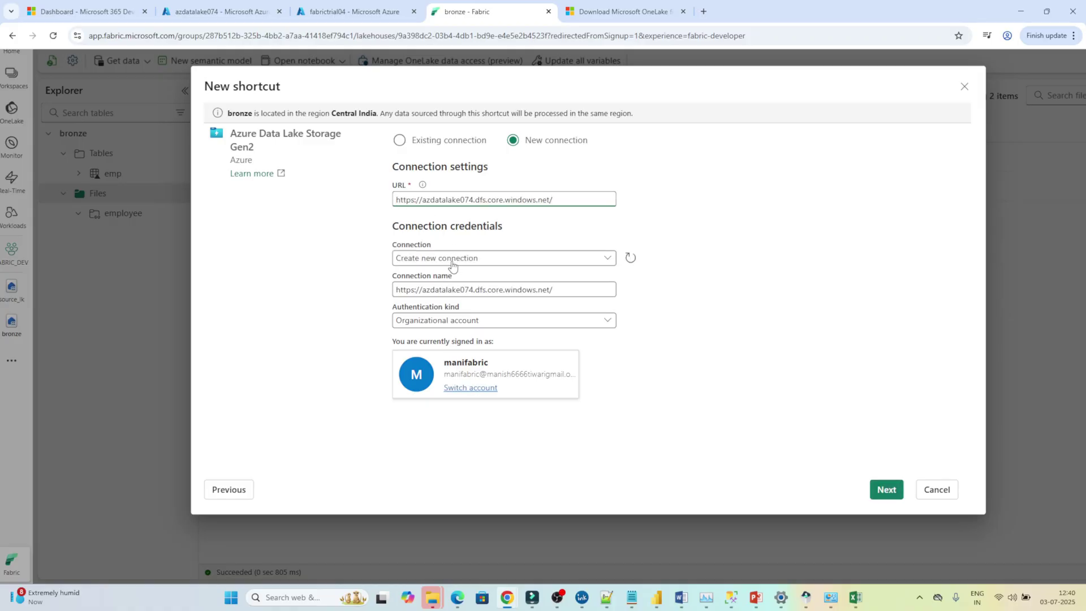
Step: Name the new connection azre-datalake and proceed to the directory selection
drag(560, 292, 376, 284)
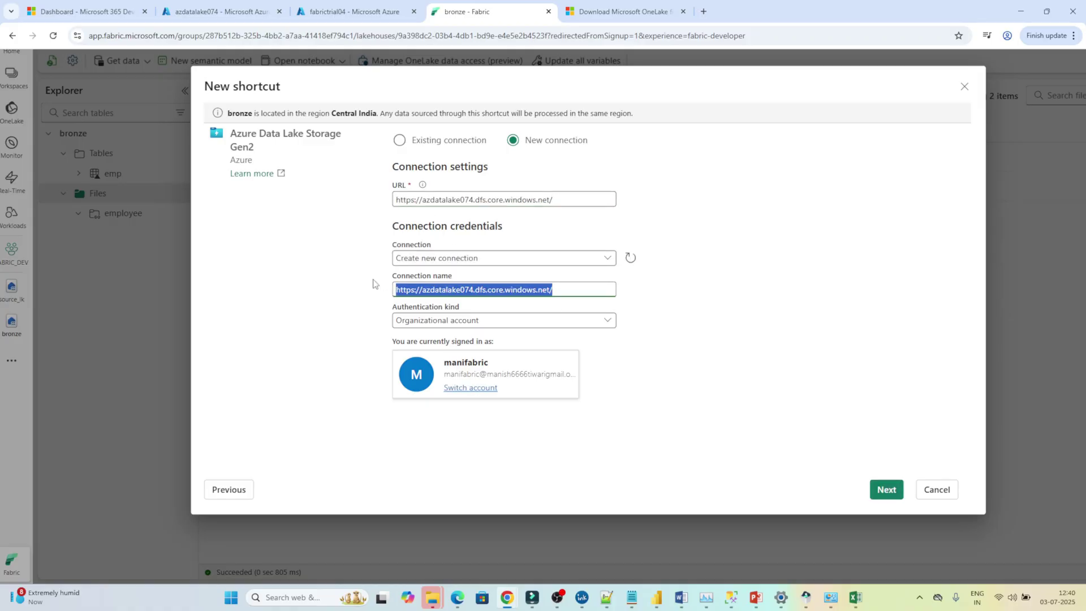
text(azre)
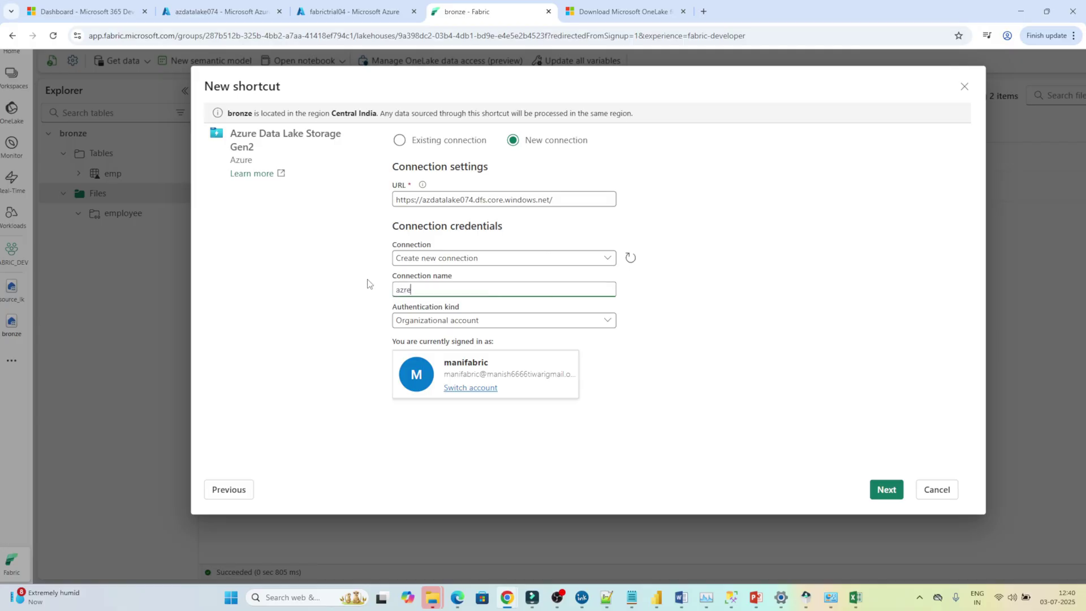
text(-datalake)
click(887, 490)
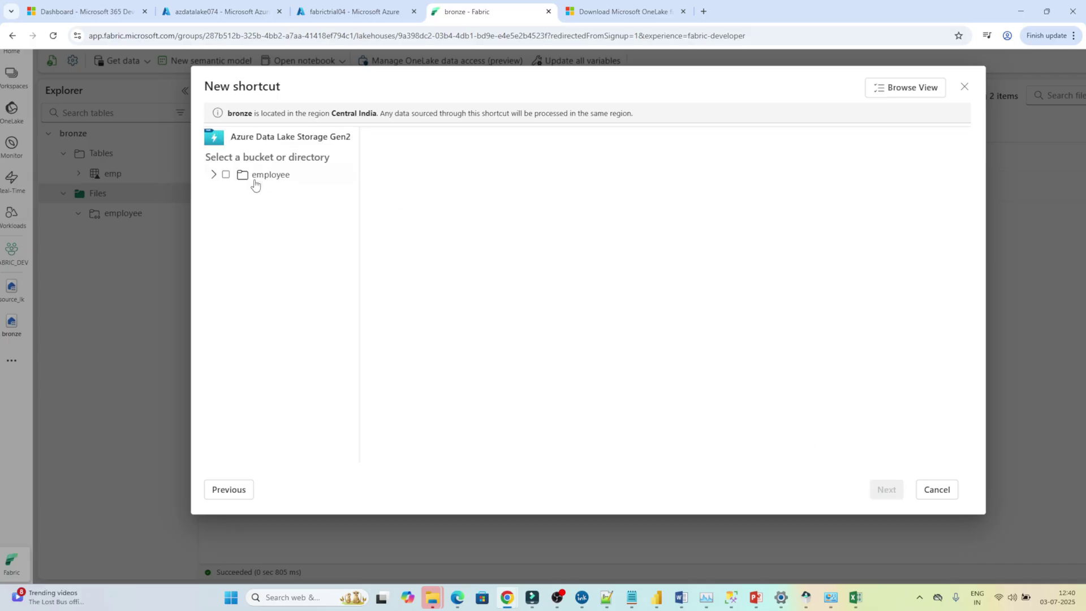
Step: Select the employee container as the shortcut's source, skip the Delta transformation, and create the shortcut
click(225, 174)
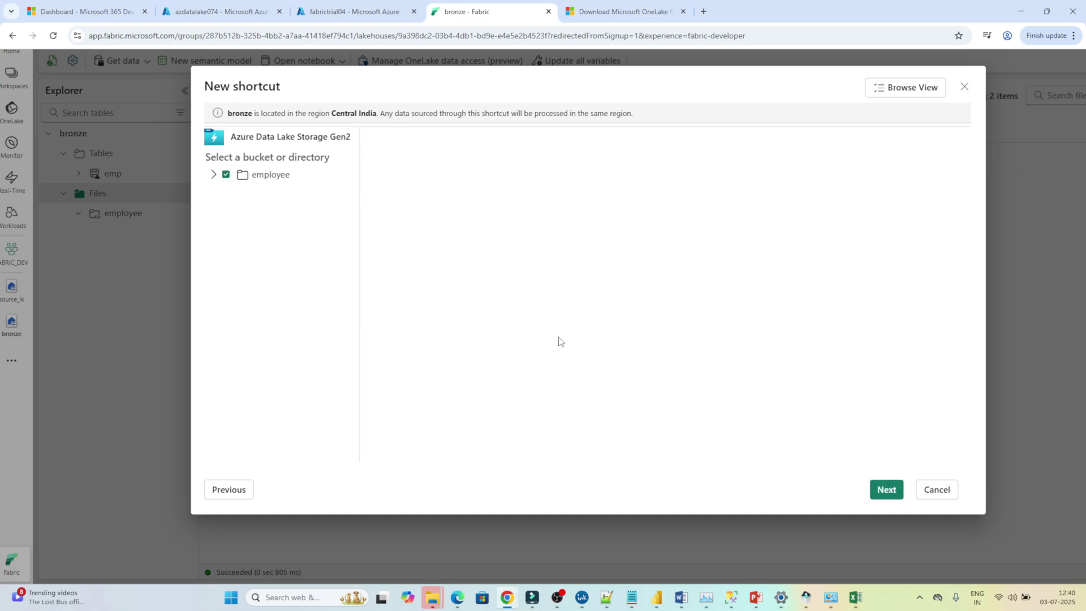
click(883, 490)
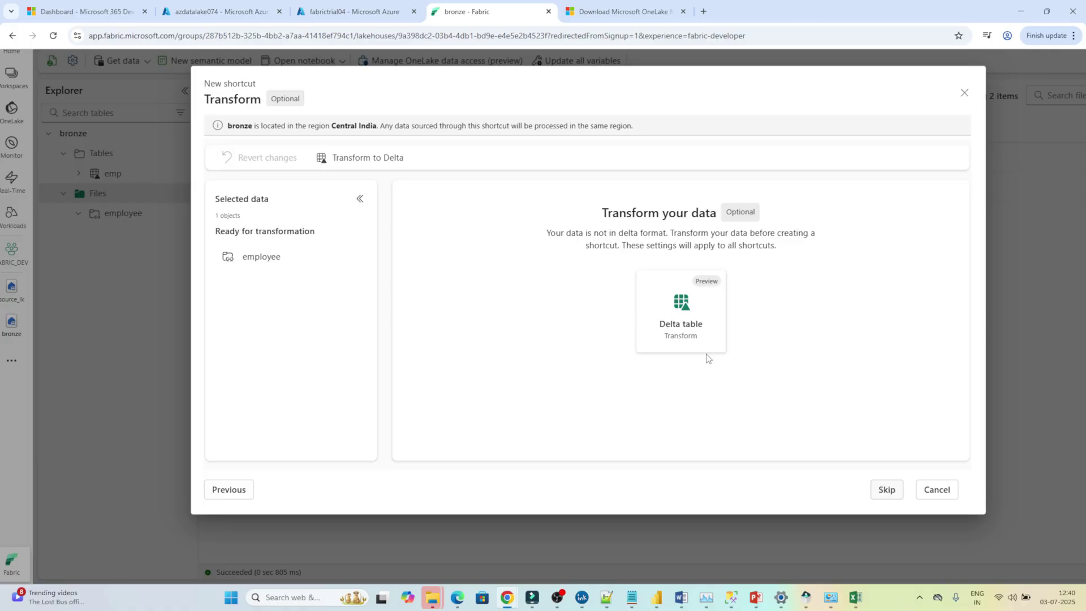
click(887, 490)
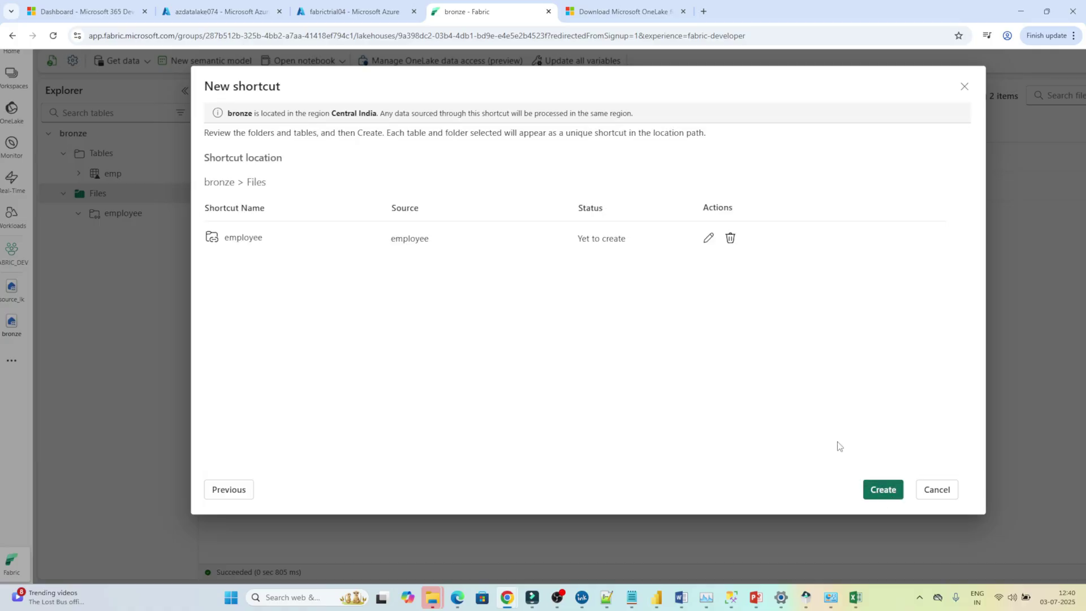
click(889, 494)
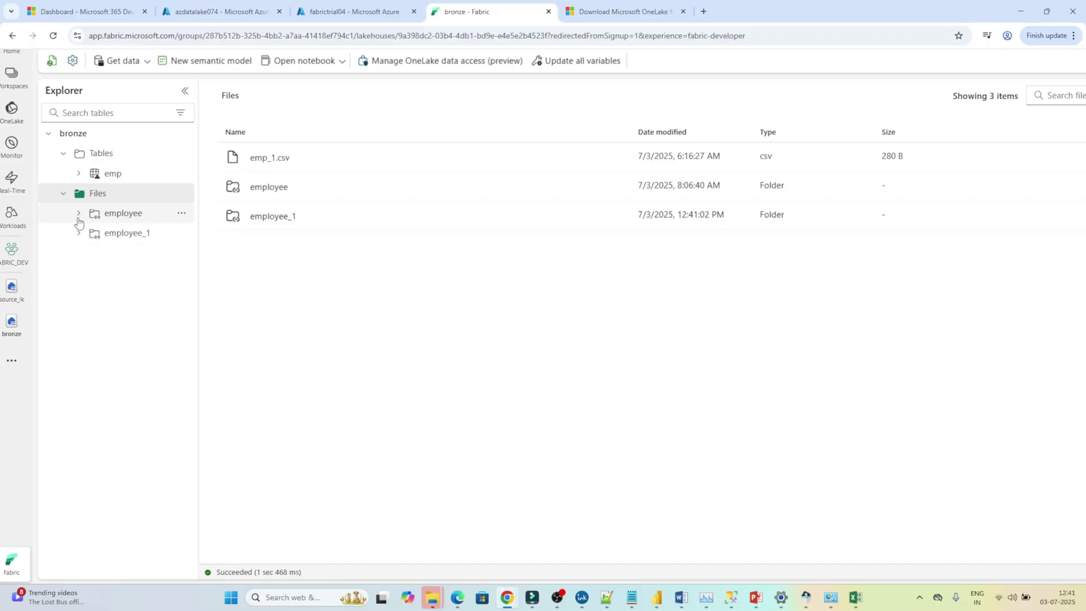
Step: Examine the files in the employee and employee_1 shortcut folders of the bronze lakehouse
scroll(79, 222, up, 3)
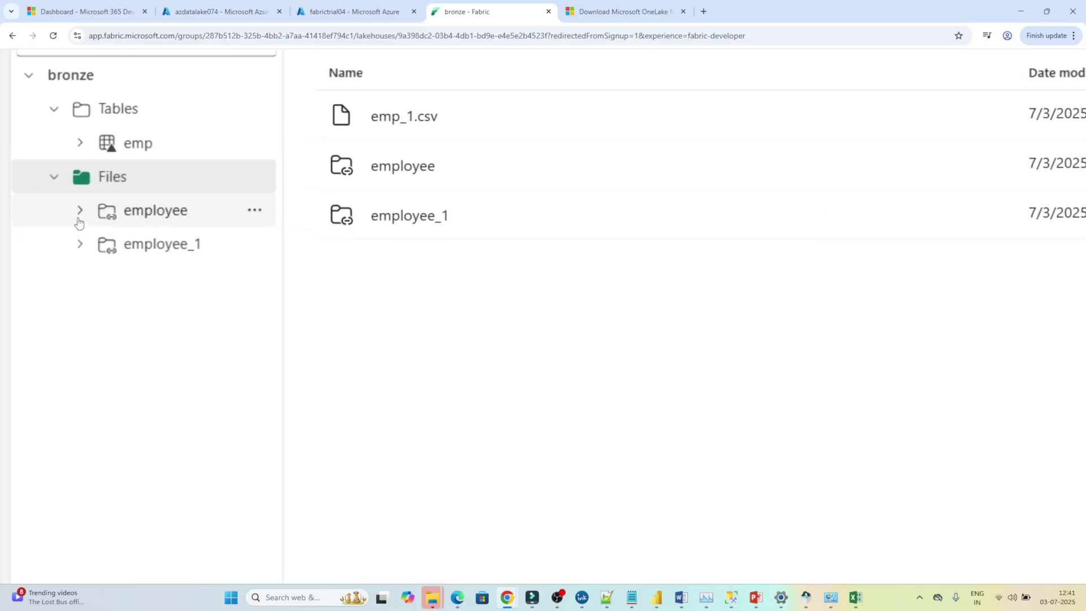
scroll(149, 215, down, 2)
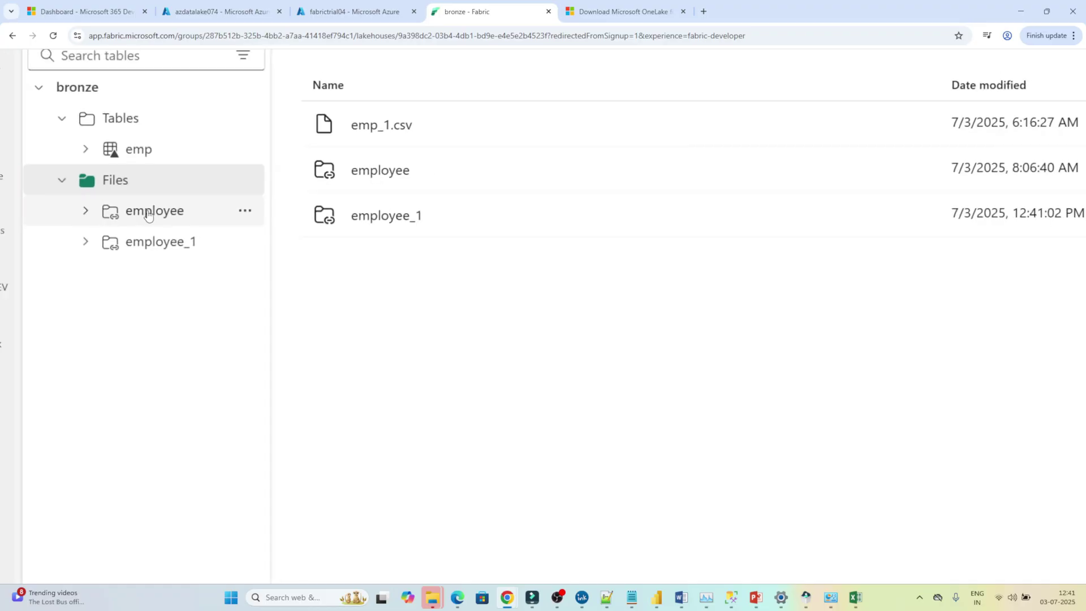
scroll(149, 215, down, 3)
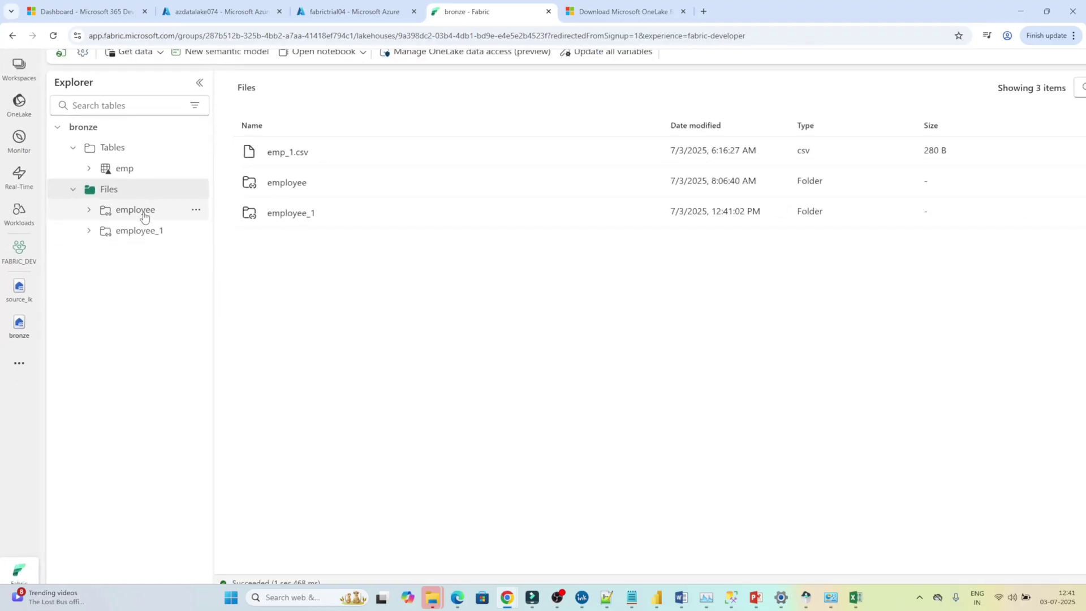
click(143, 215)
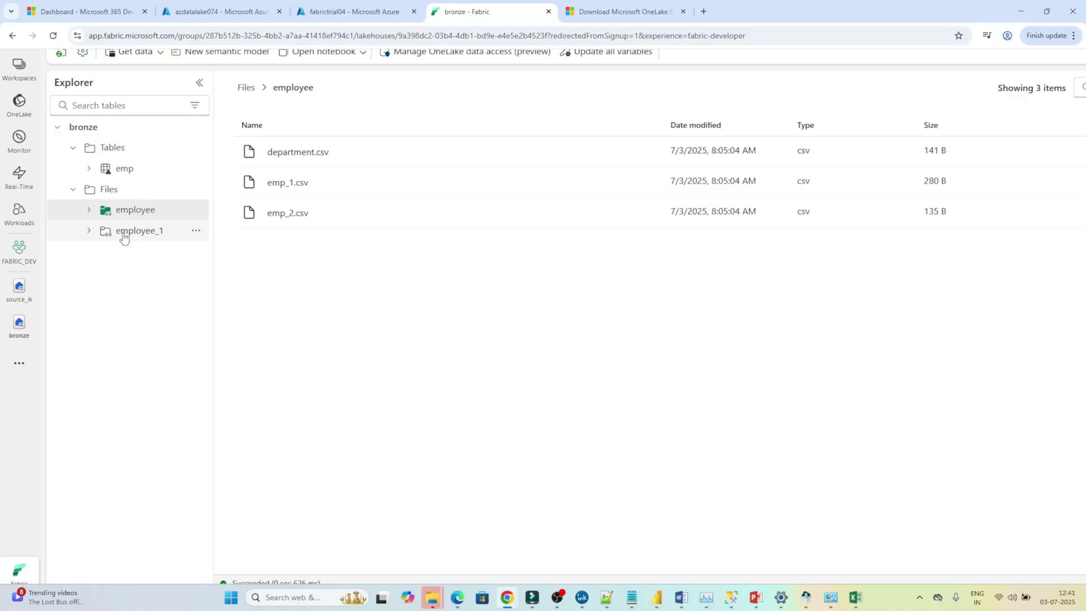
click(125, 237)
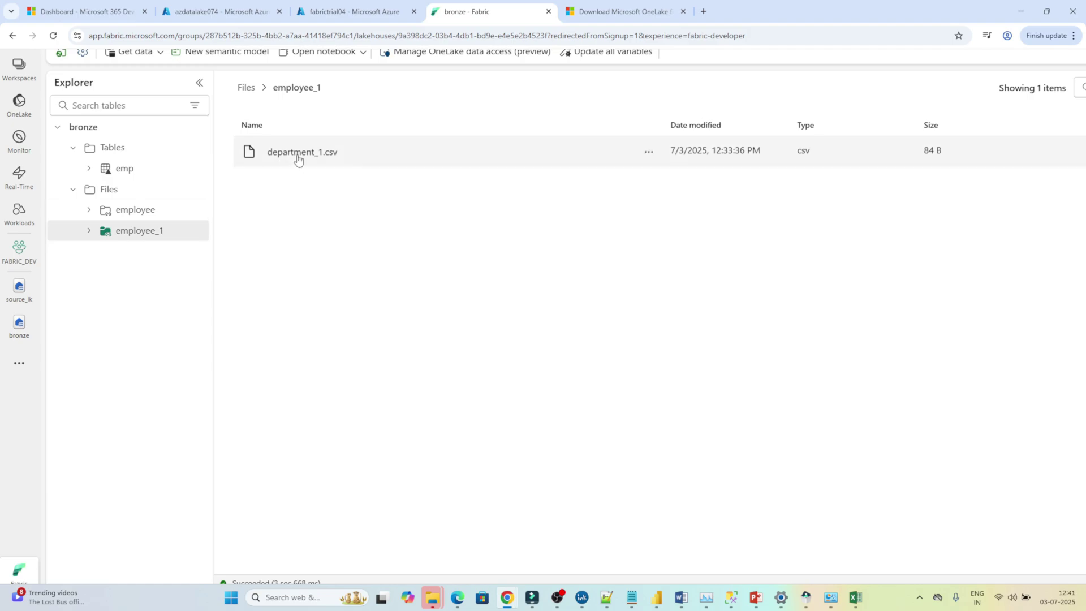
Step: Compare the contents of azdatalake074's employee container in the Azure portal with the employee_1 shortcut in the Fabric lakehouse
click(221, 11)
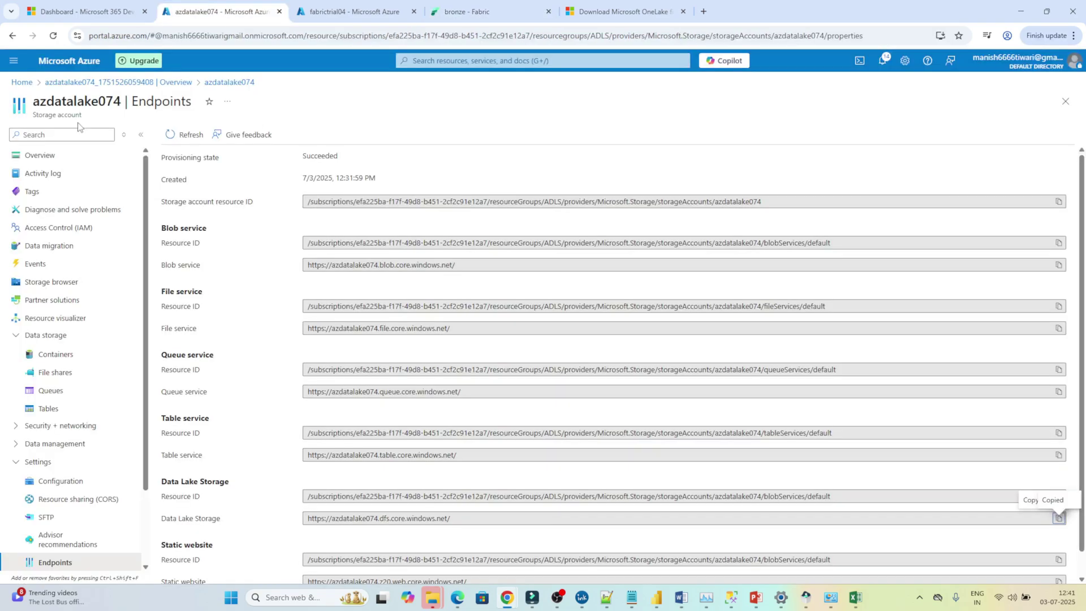
click(54, 354)
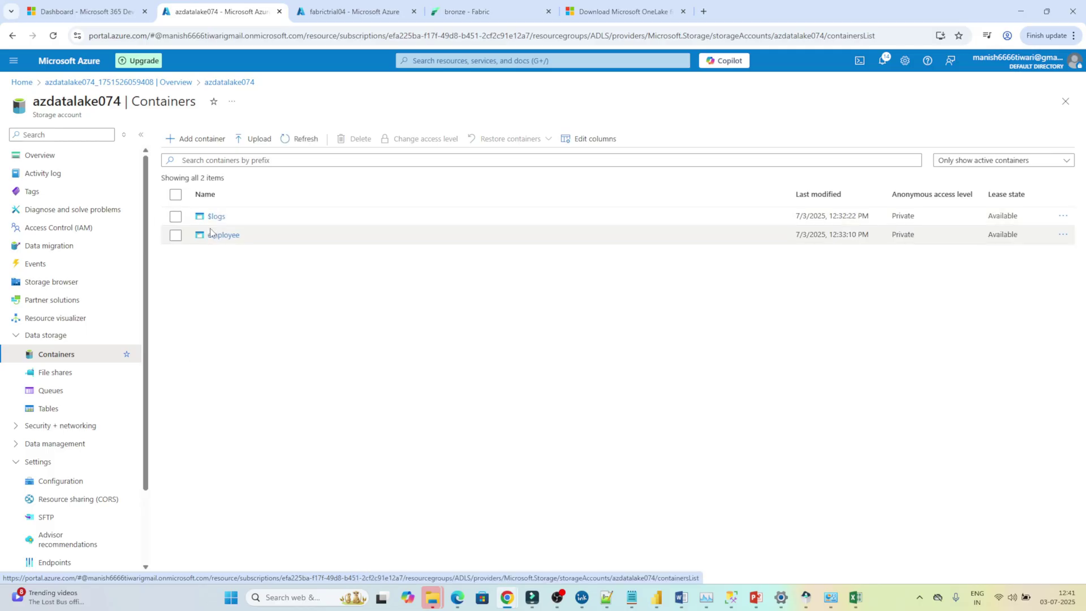
click(217, 236)
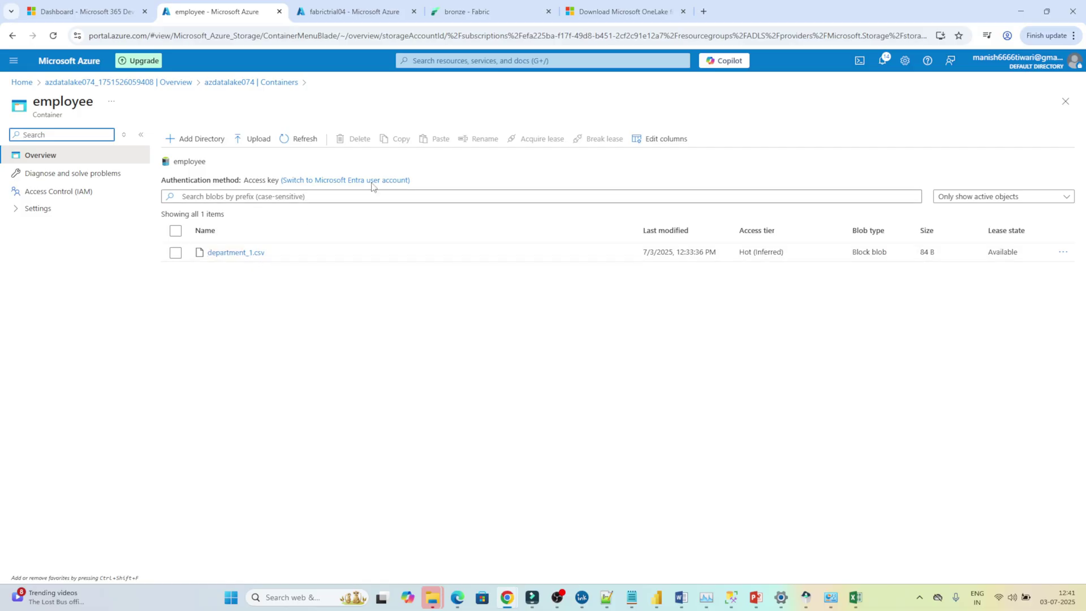
click(483, 8)
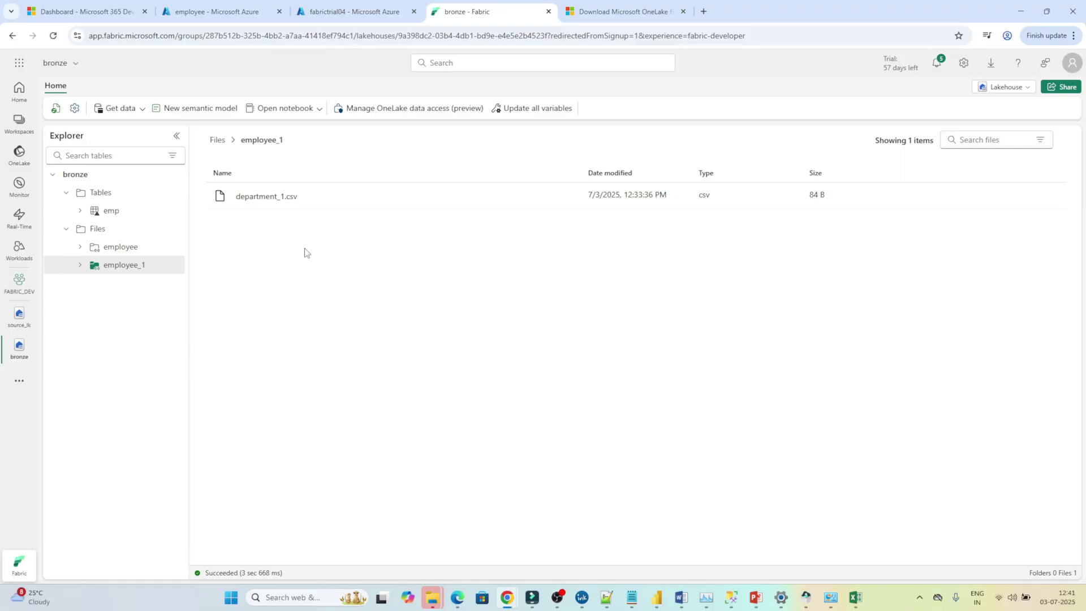
click(206, 3)
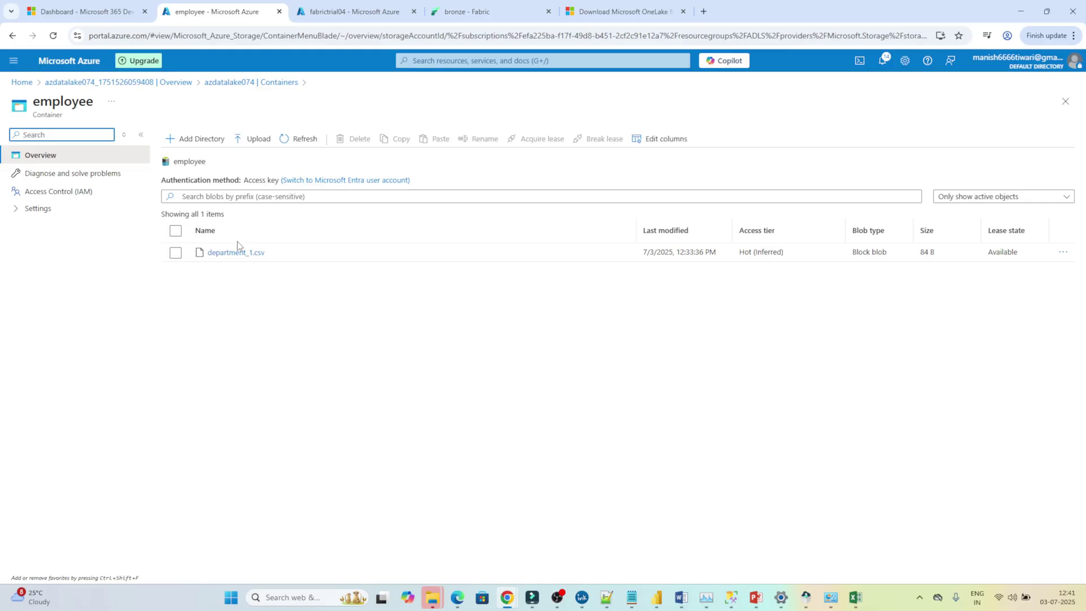
click(467, 12)
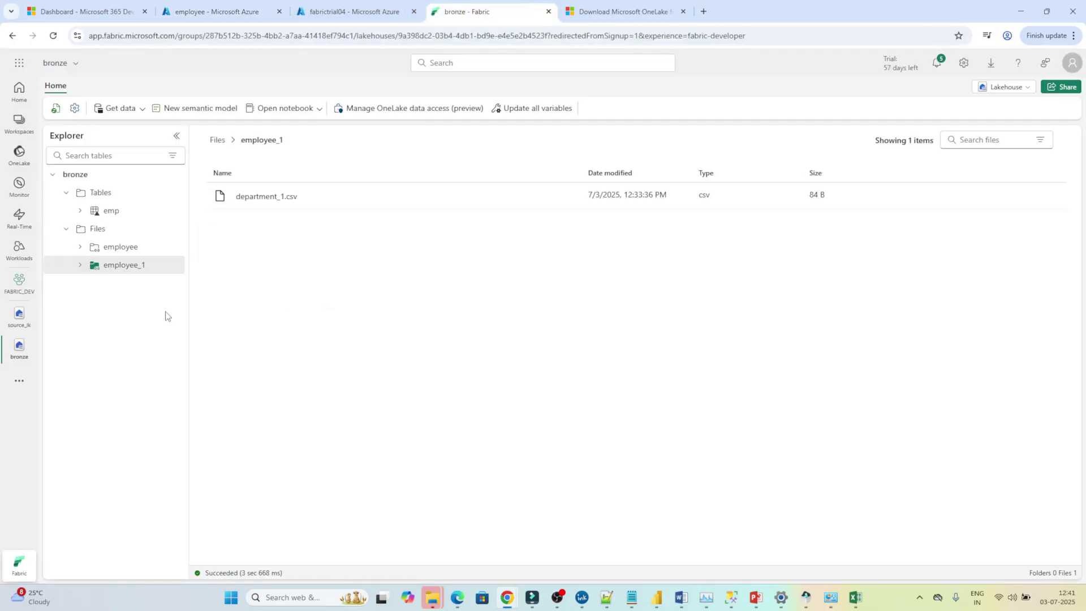
click(210, 9)
click(504, 4)
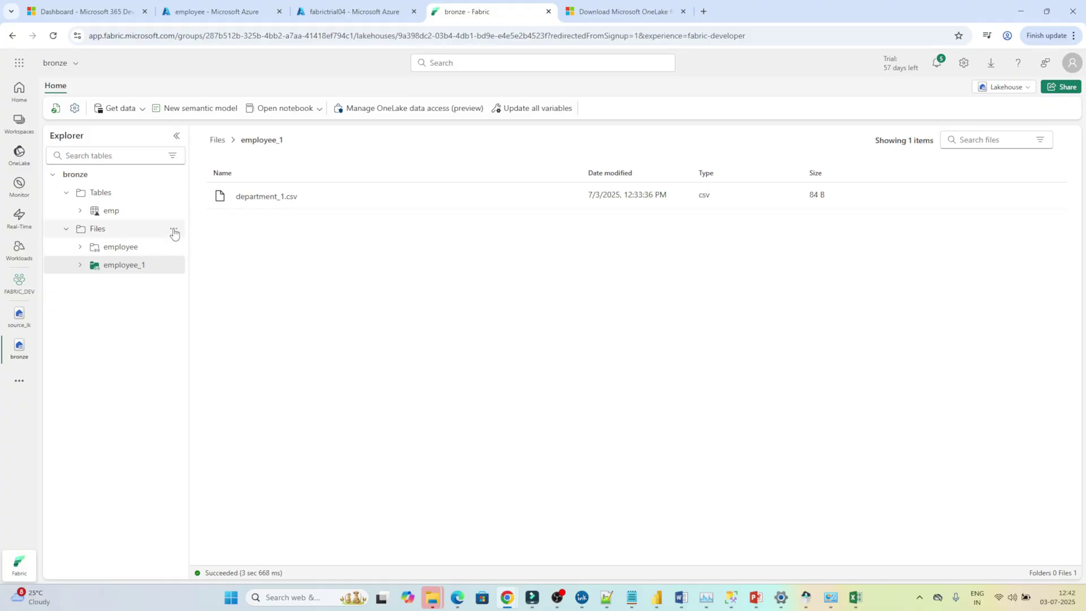
Step: View the fabrictrial04 capacity overview and the employee container page in the Azure portal, ending on the capacity overview
click(340, 11)
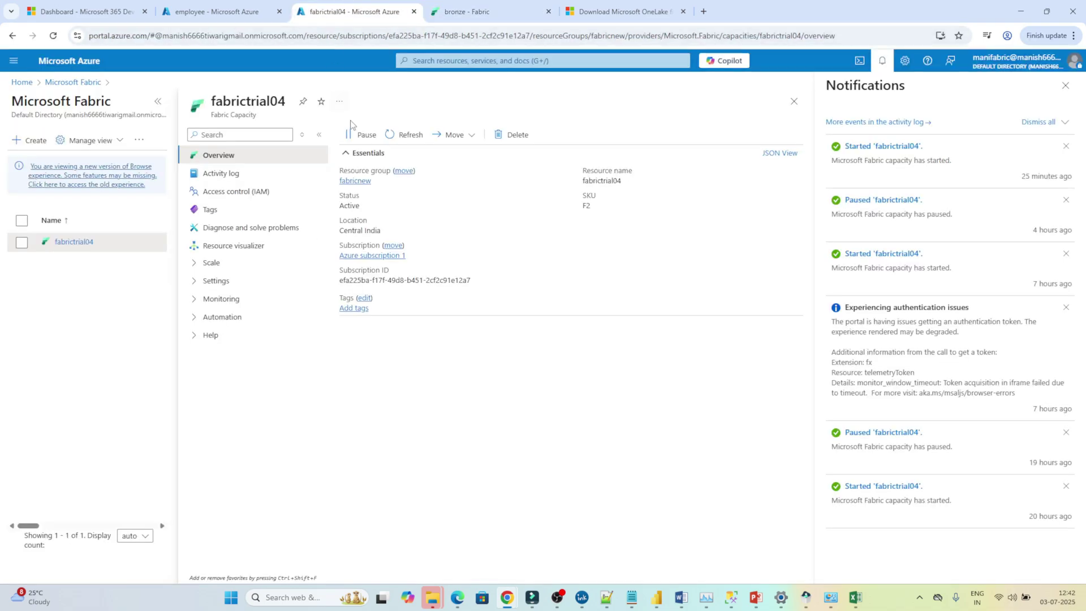
click(221, 6)
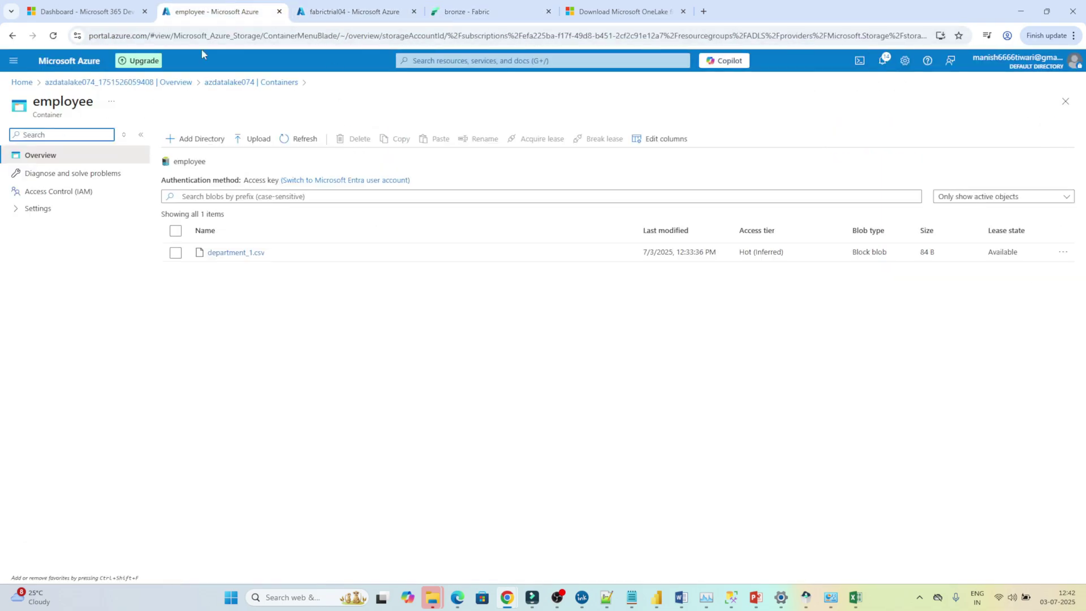
click(345, 8)
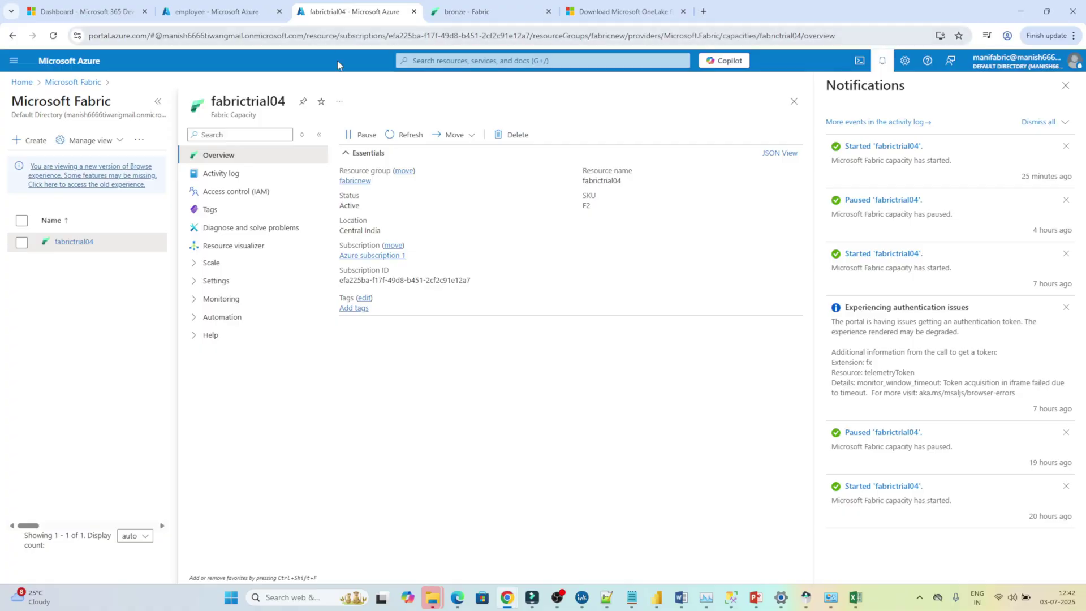